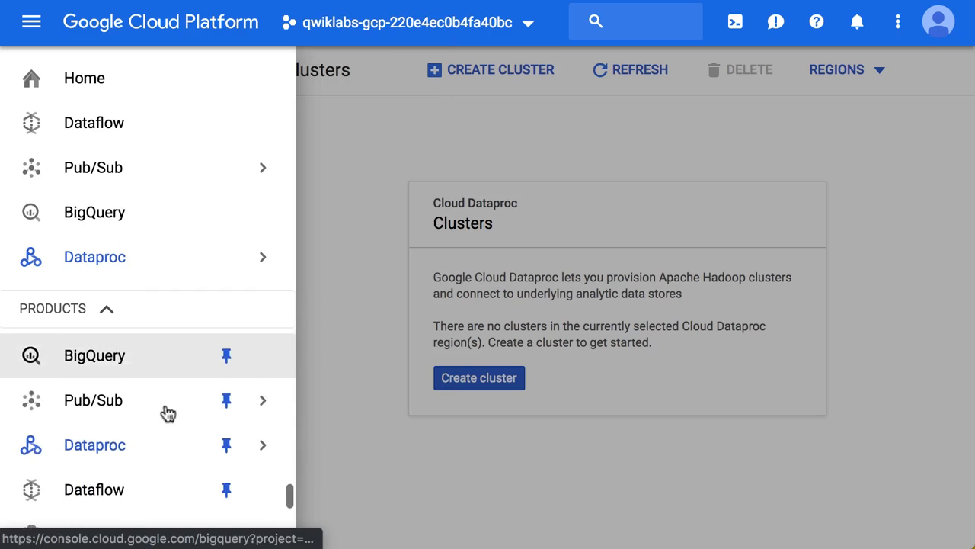
# Open the Dataproc clusters page from the product navigation.
pyautogui.moveTo(161, 446)
pyautogui.scroll(-1, 164, 454)
pyautogui.moveTo(114, 405)
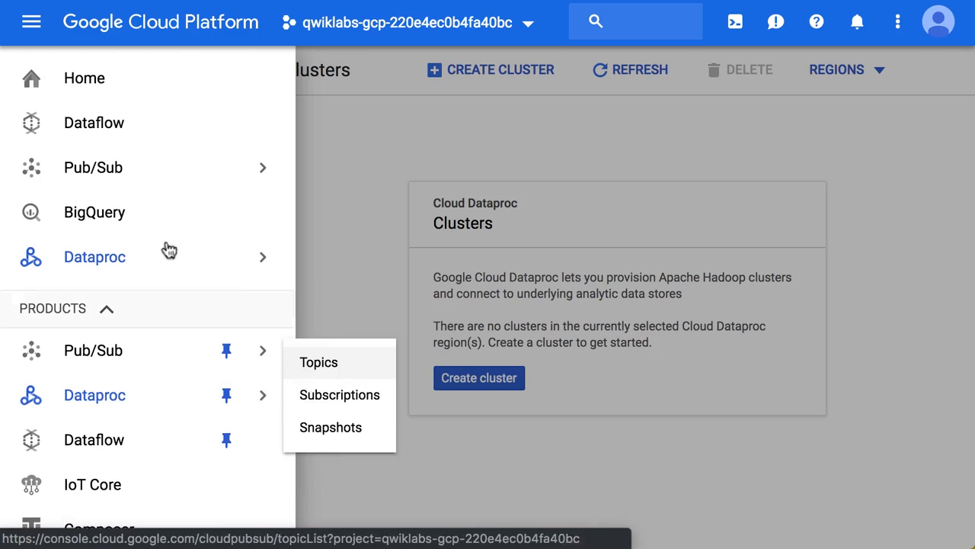
pyautogui.moveTo(175, 262)
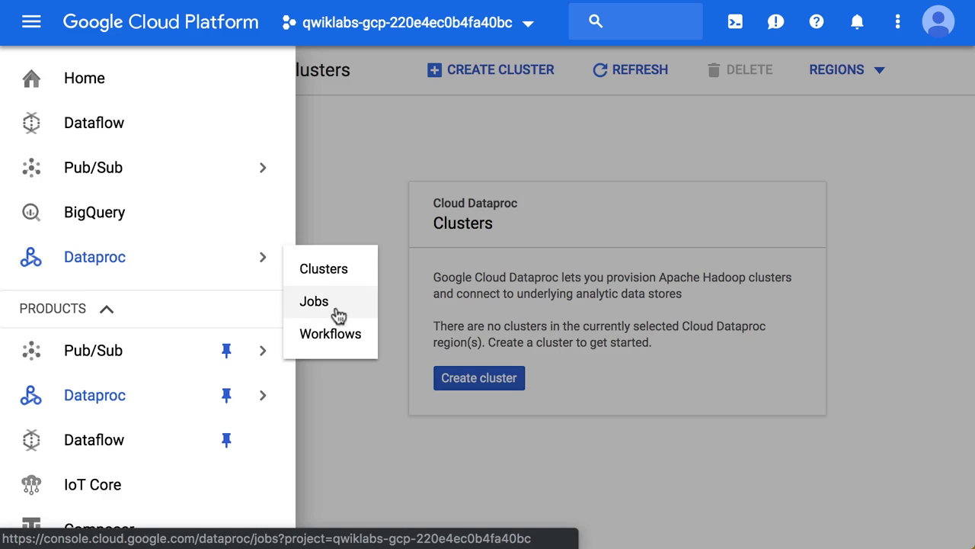
pyautogui.click(68, 261)
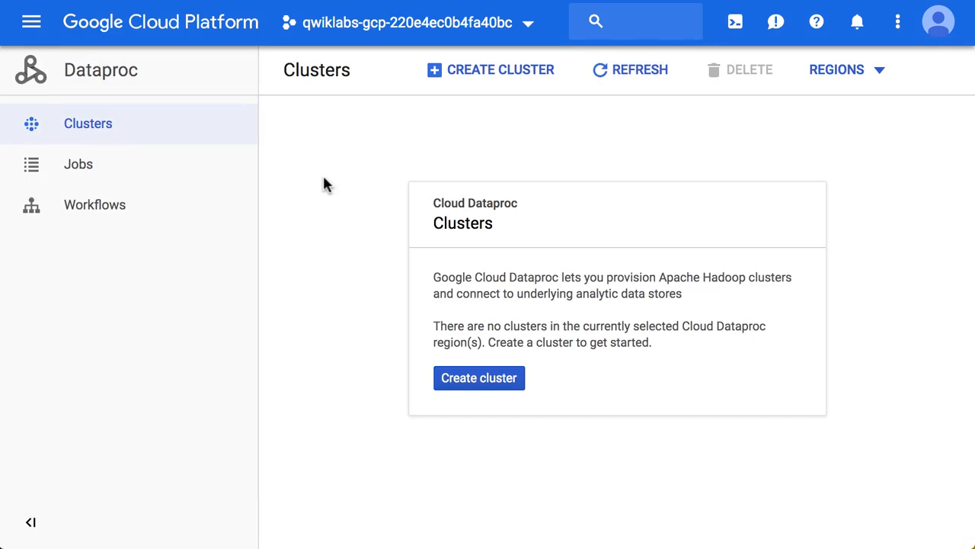
# Start creating a Dataproc cluster and name it pi-cluster.
pyautogui.click(499, 385)
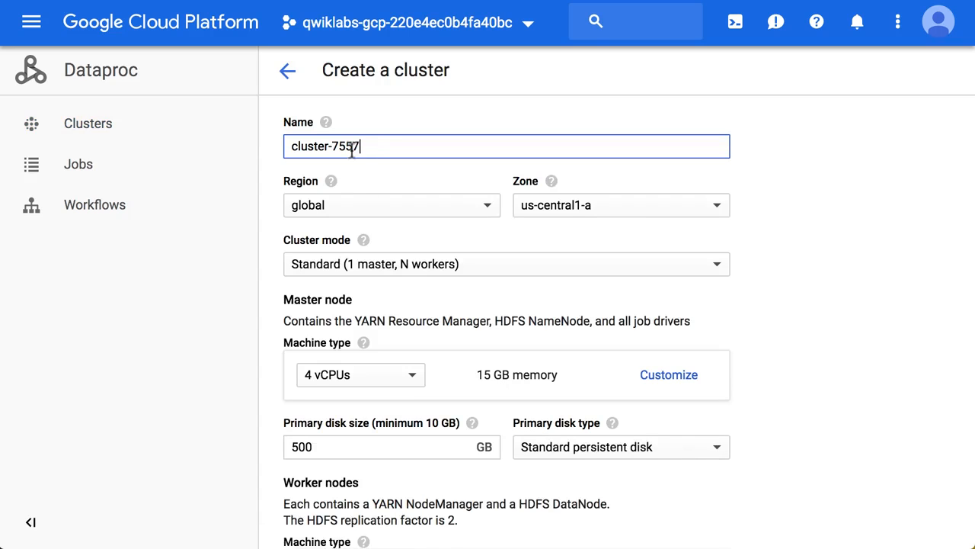
pyautogui.moveTo(372, 150); pyautogui.dragTo(284, 147)
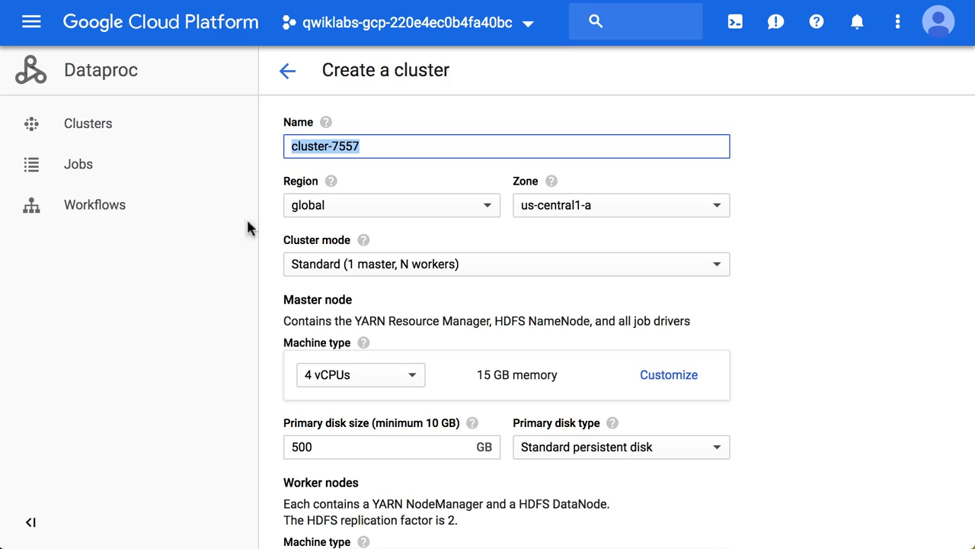
pyautogui.write('pi-clu')
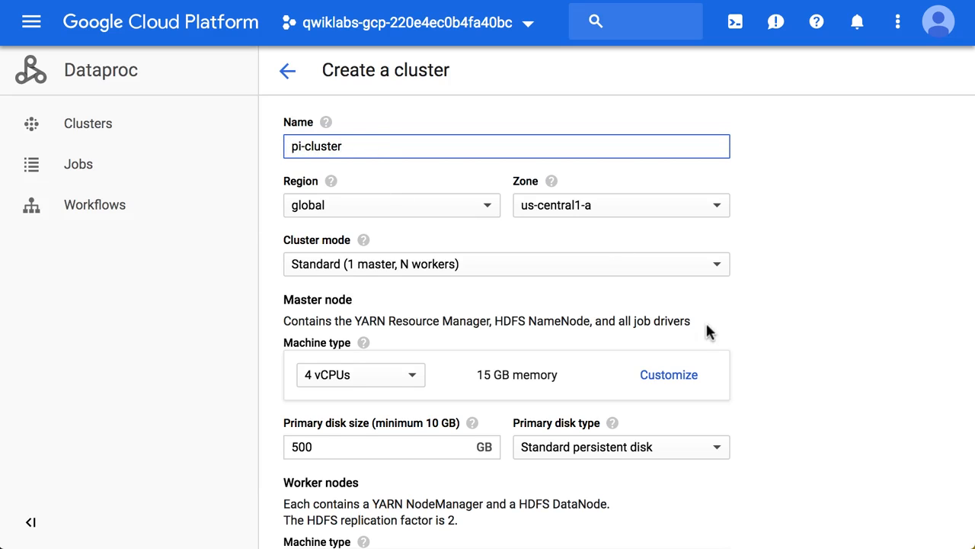
# Choose Standard (1 master, N workers) as the cluster mode.
pyautogui.scroll(-1, 706, 320)
pyautogui.click(383, 215)
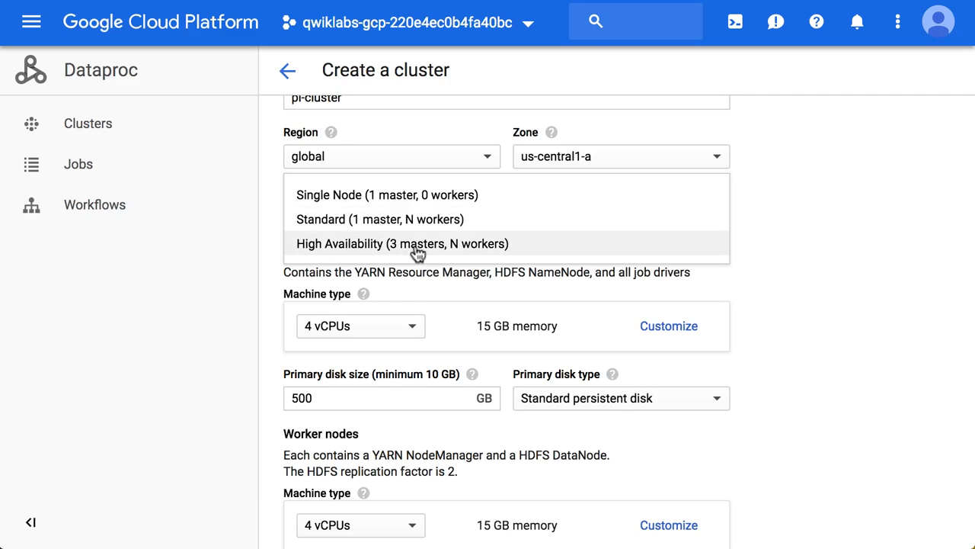
pyautogui.click(381, 223)
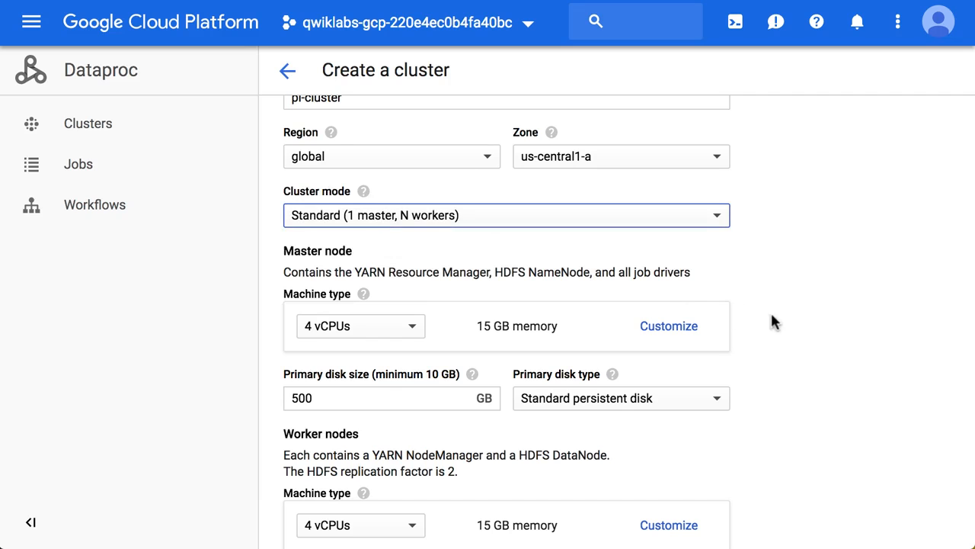
# Examine the machine types offered for the master node, from the standard to the ultramem sizes, without changing the selection.
pyautogui.scroll(-3, 783, 327)
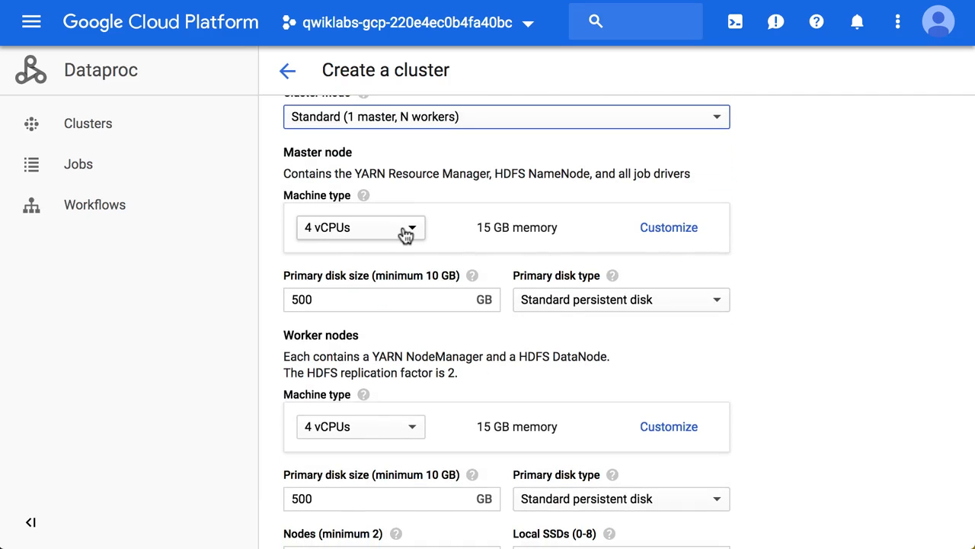
pyautogui.click(405, 232)
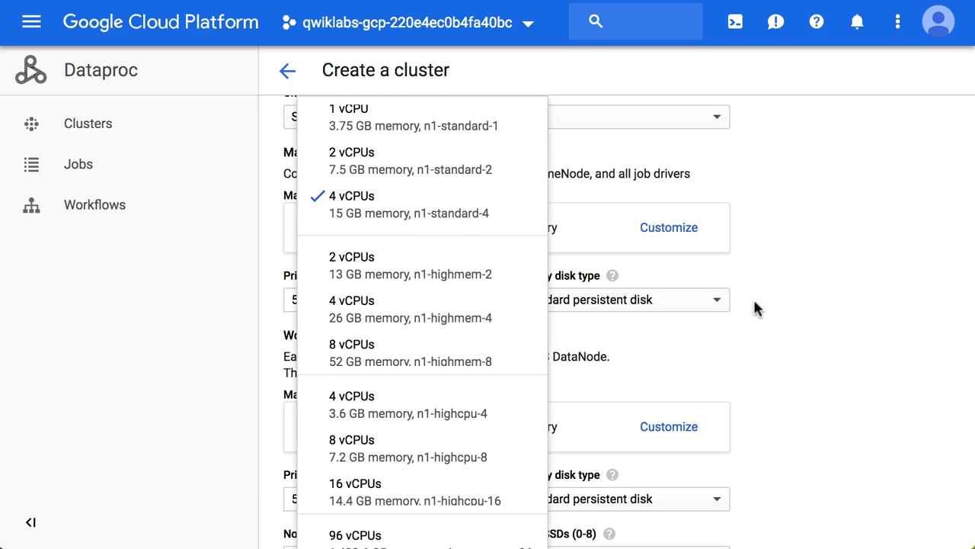
pyautogui.scroll(-2, 452, 398)
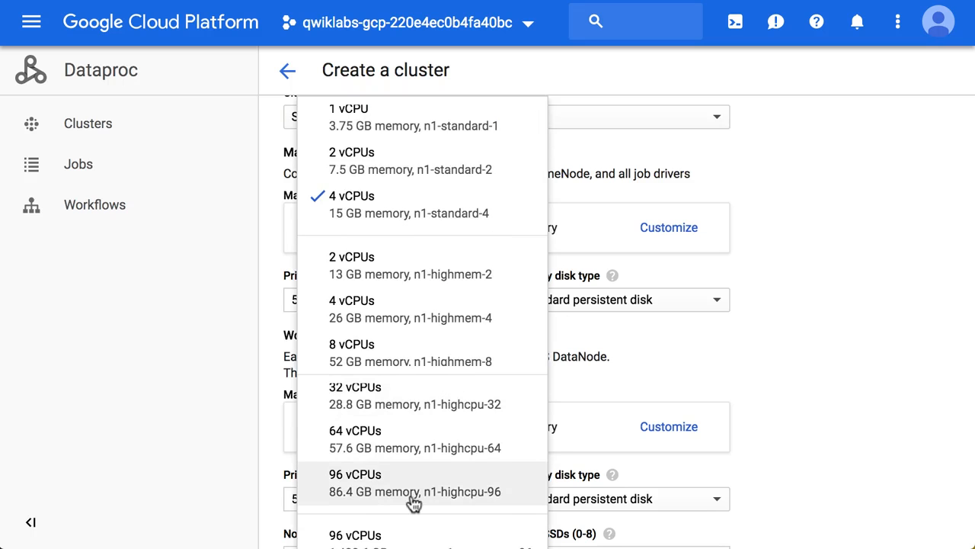
pyautogui.scroll(-1, 413, 506)
pyautogui.scroll(-1, 414, 505)
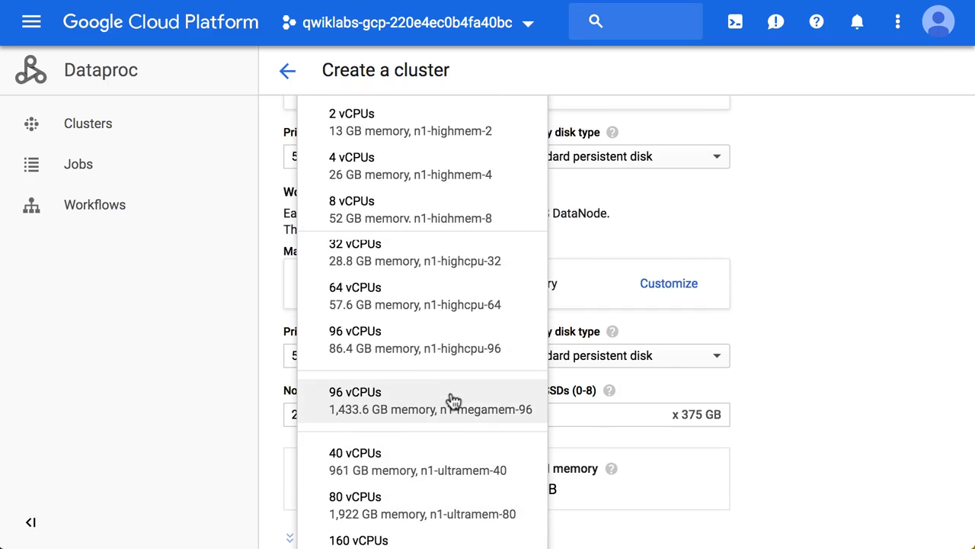
pyautogui.scroll(-1, 453, 400)
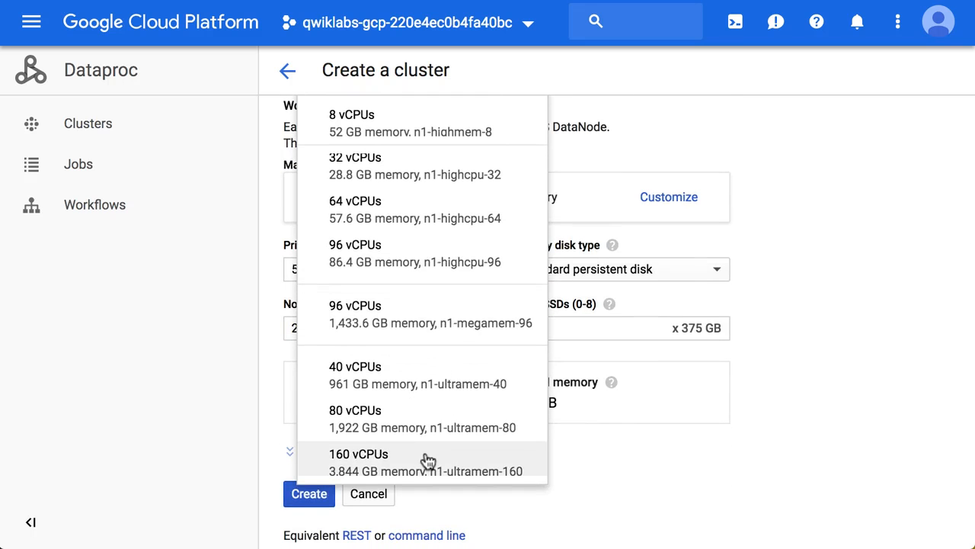
pyautogui.scroll(5, 679, 406)
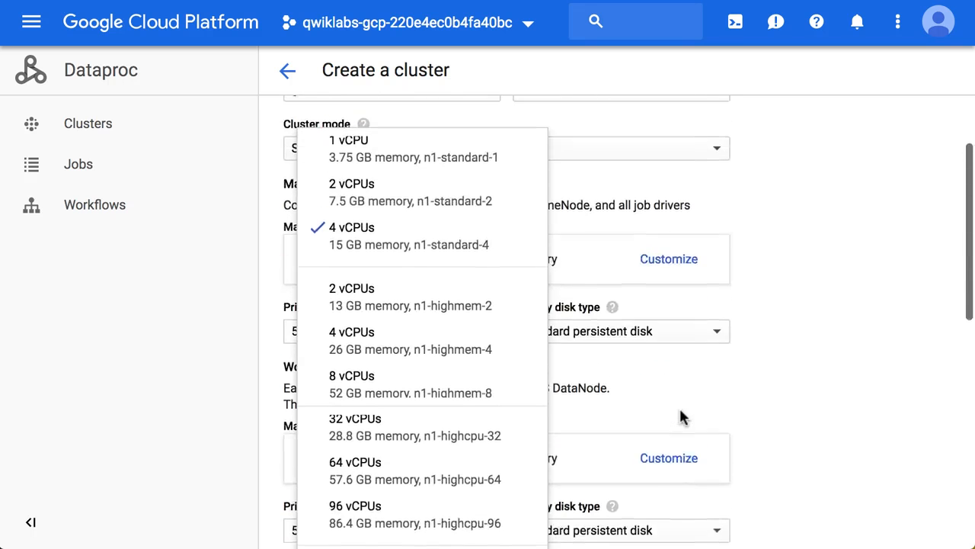
pyautogui.click(819, 381)
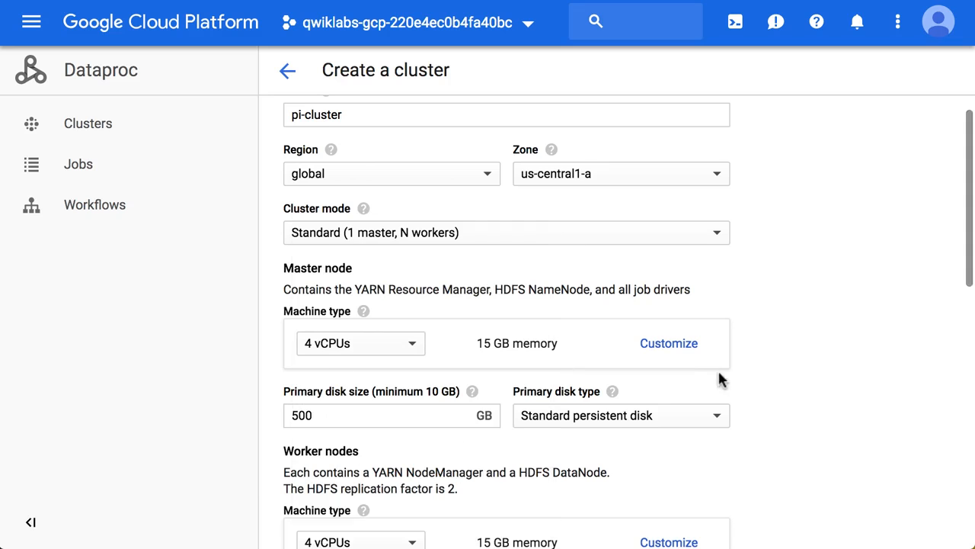
# Review the disk and worker node settings, keep the defaults with 2 worker nodes, and create the cluster.
pyautogui.scroll(-1, 730, 397)
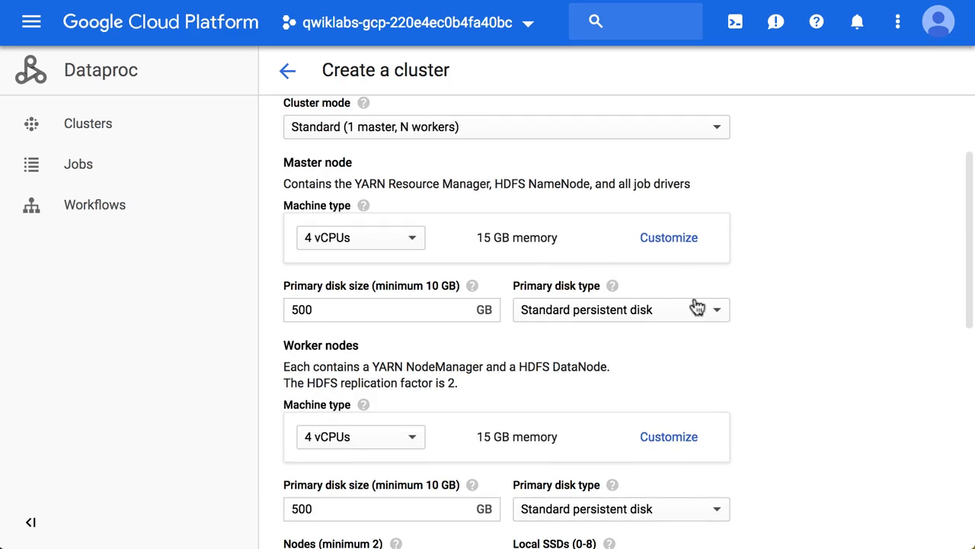
pyautogui.scroll(-1, 750, 368)
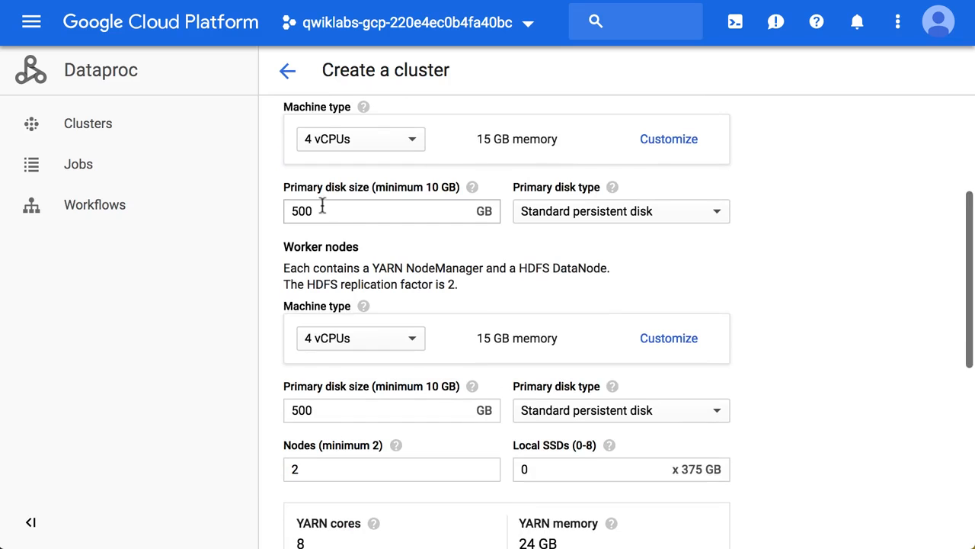
pyautogui.scroll(-1, 562, 256)
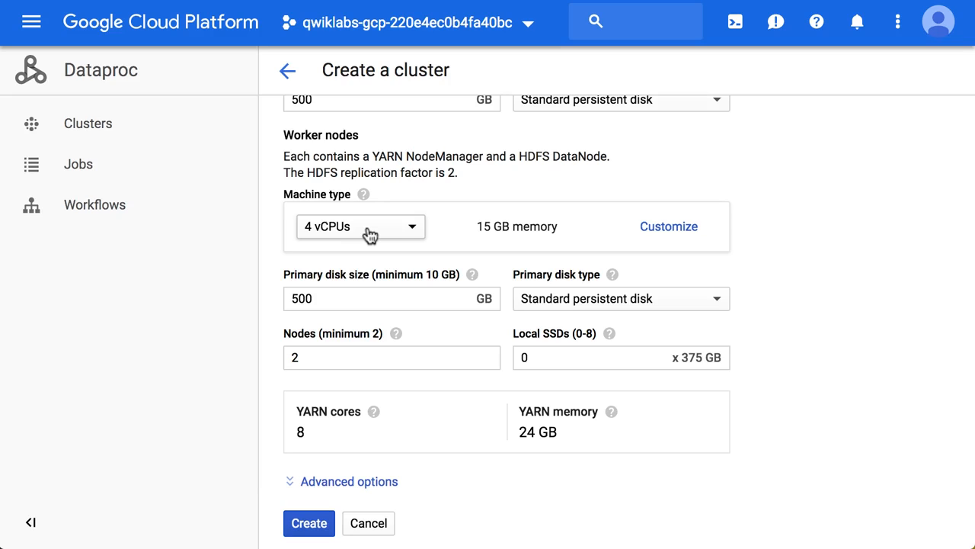
pyautogui.scroll(-1, 508, 442)
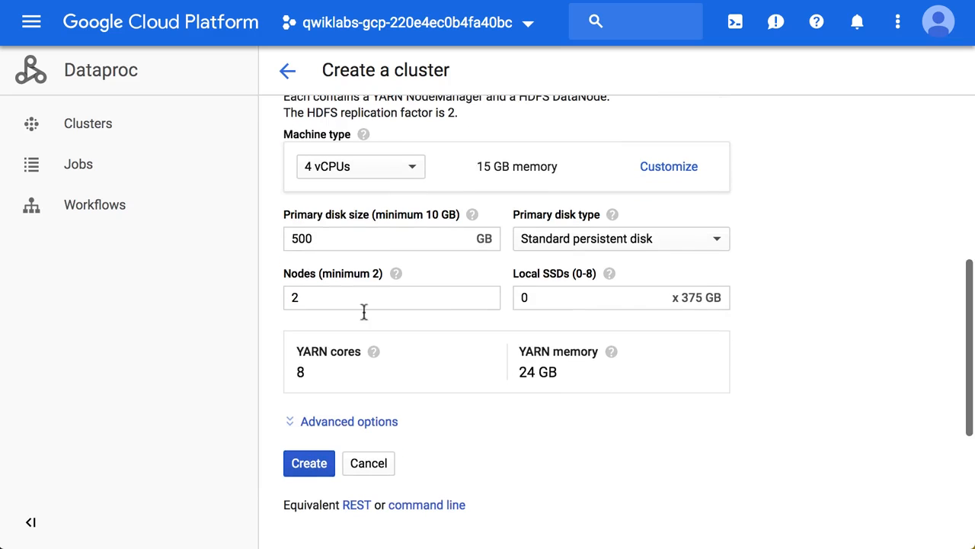
pyautogui.click(310, 291)
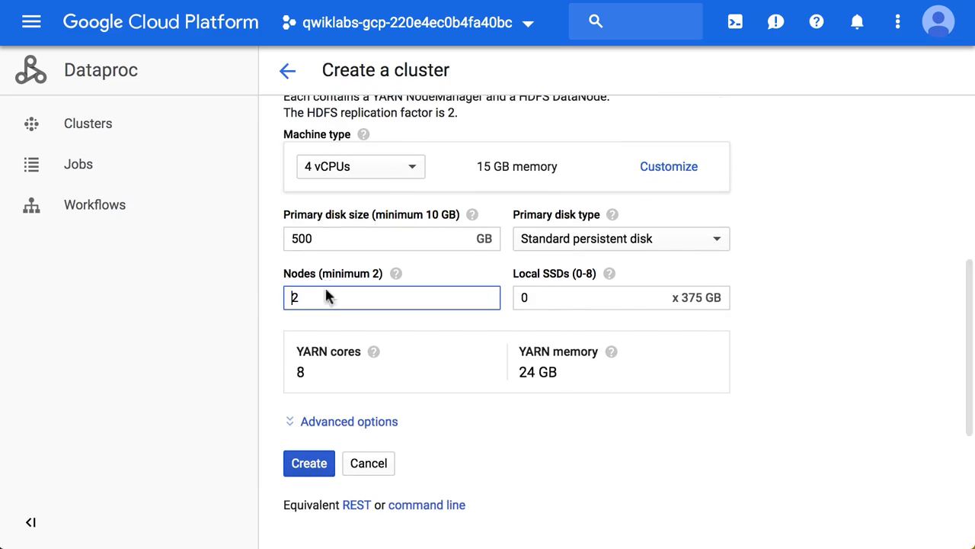
pyautogui.click(314, 470)
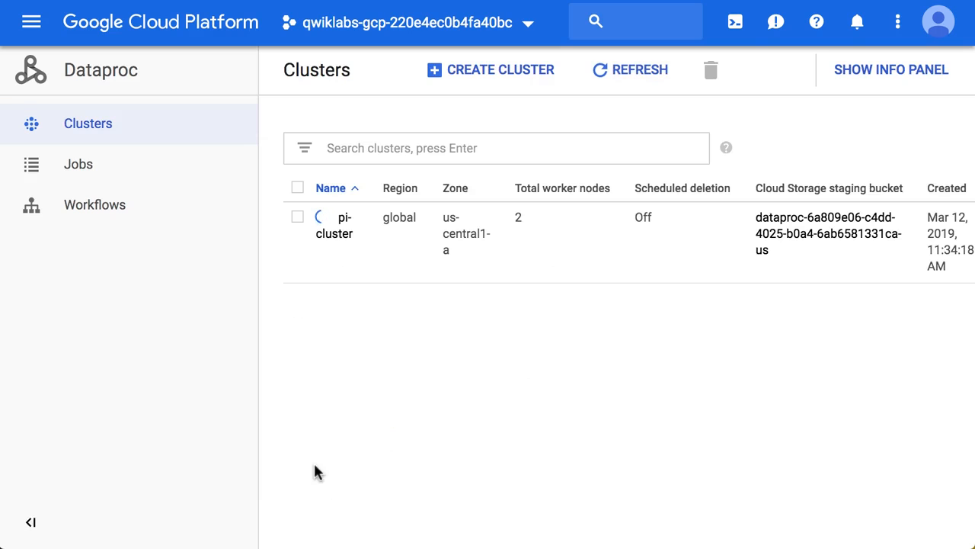
# Start a new Dataproc job submission and set its job ID to estimate-pi-digits.
pyautogui.click(147, 172)
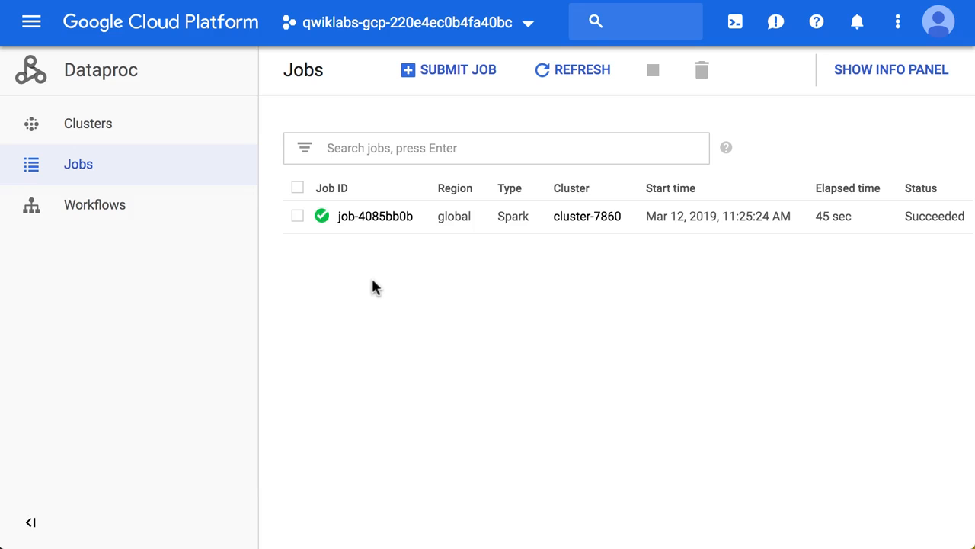
pyautogui.click(452, 72)
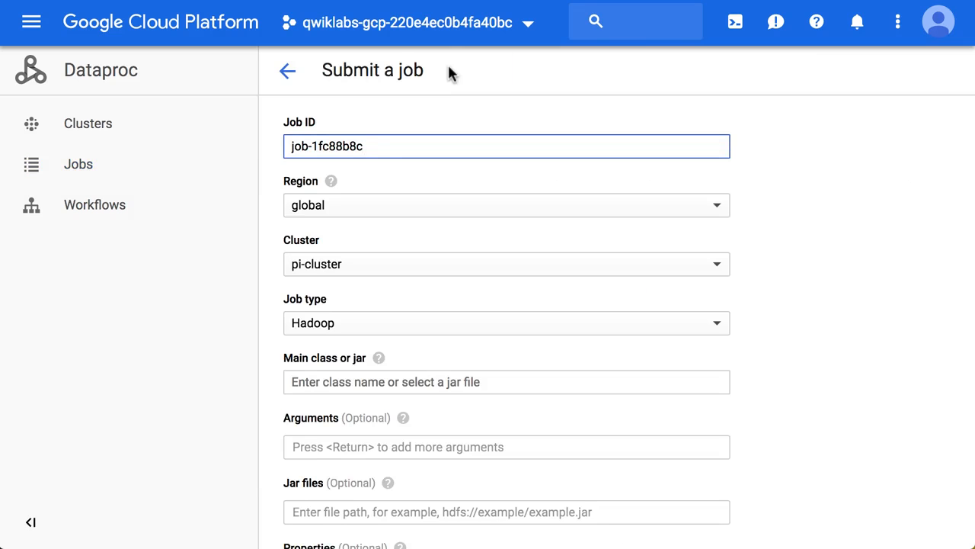
pyautogui.moveTo(383, 146); pyautogui.dragTo(255, 146)
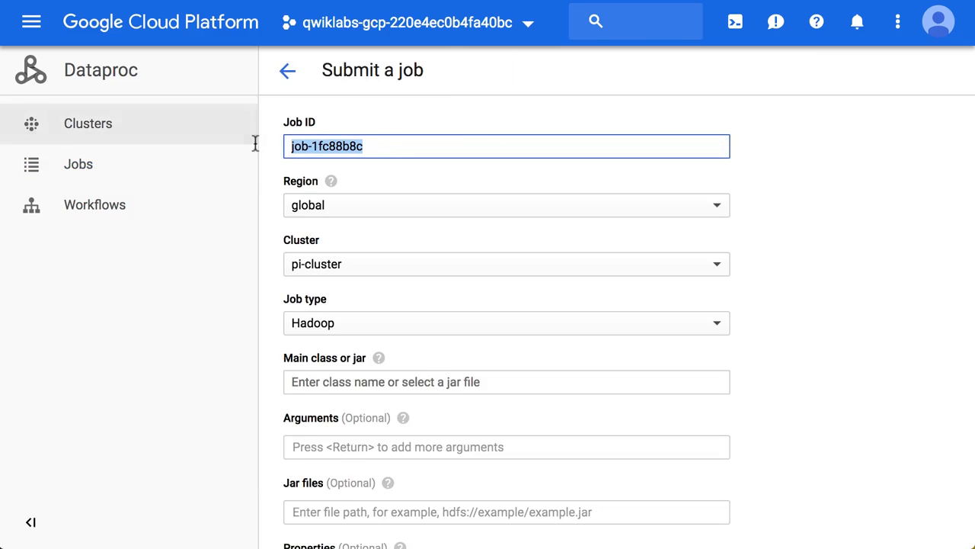
pyautogui.write('estim')
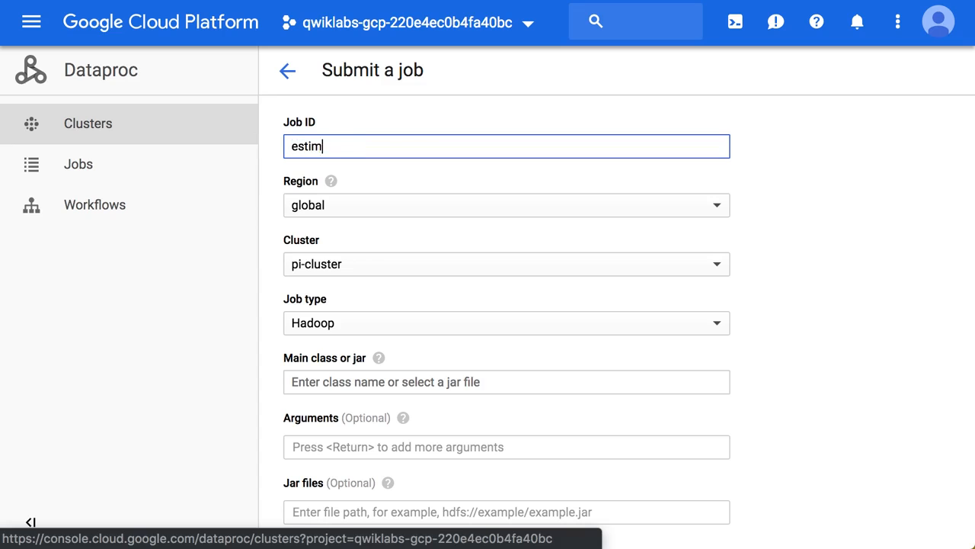
pyautogui.write('ate-pi-digits')
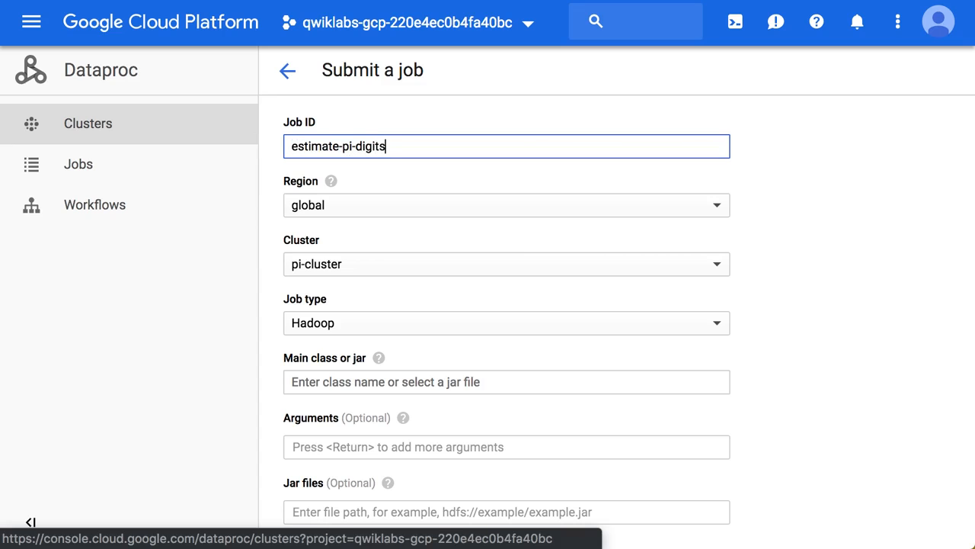
pyautogui.click(872, 219)
# Set the job type to Spark, keeping pi-cluster as the job's cluster.
pyautogui.scroll(-2, 729, 270)
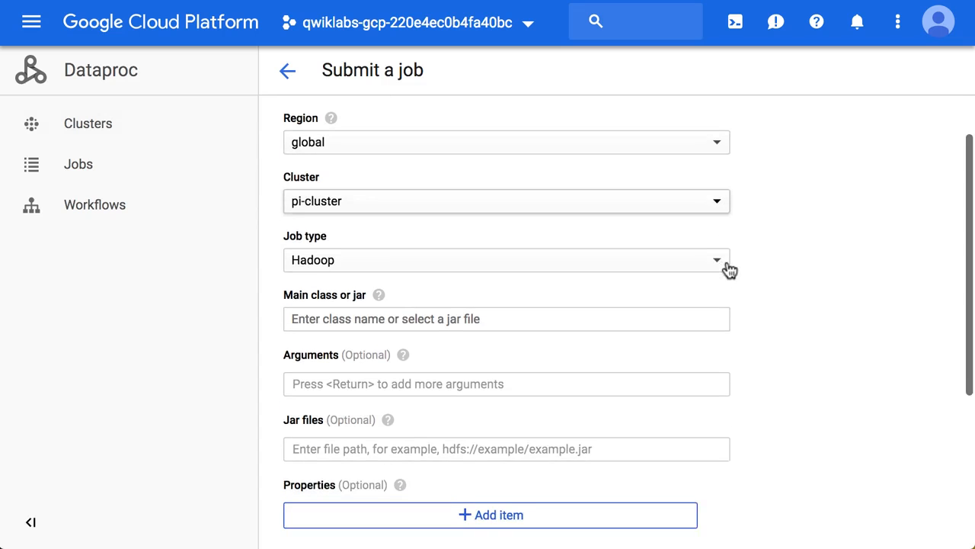
pyautogui.scroll(-1, 425, 237)
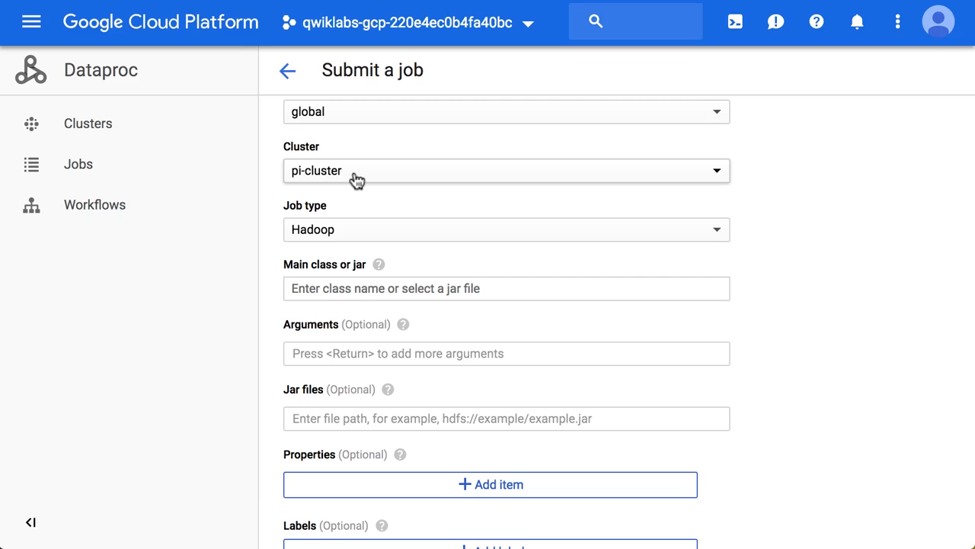
pyautogui.scroll(-1, 355, 178)
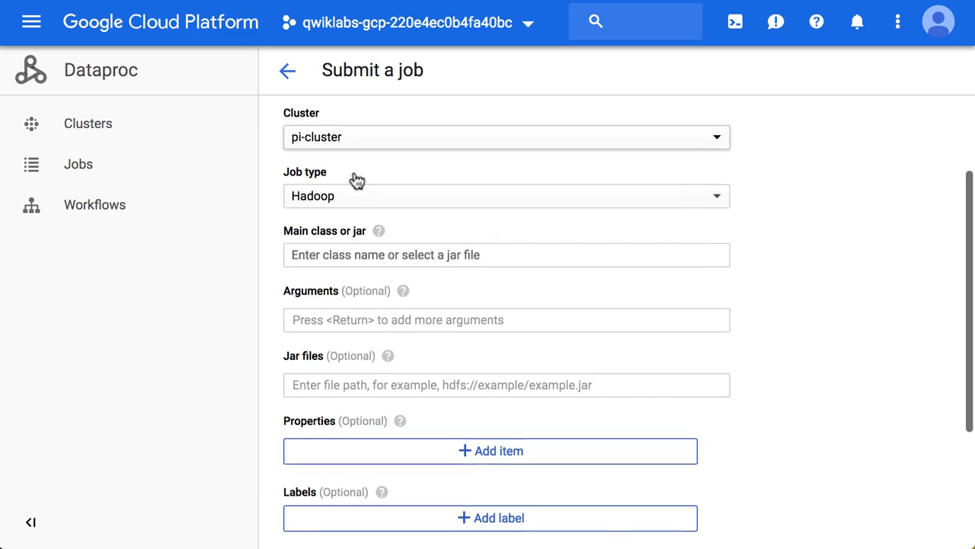
pyautogui.click(318, 192)
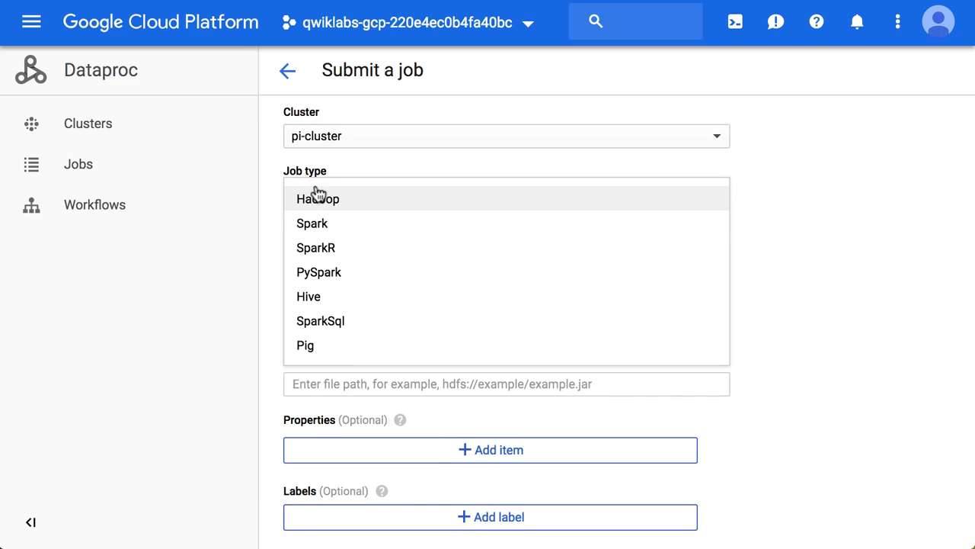
pyautogui.click(347, 231)
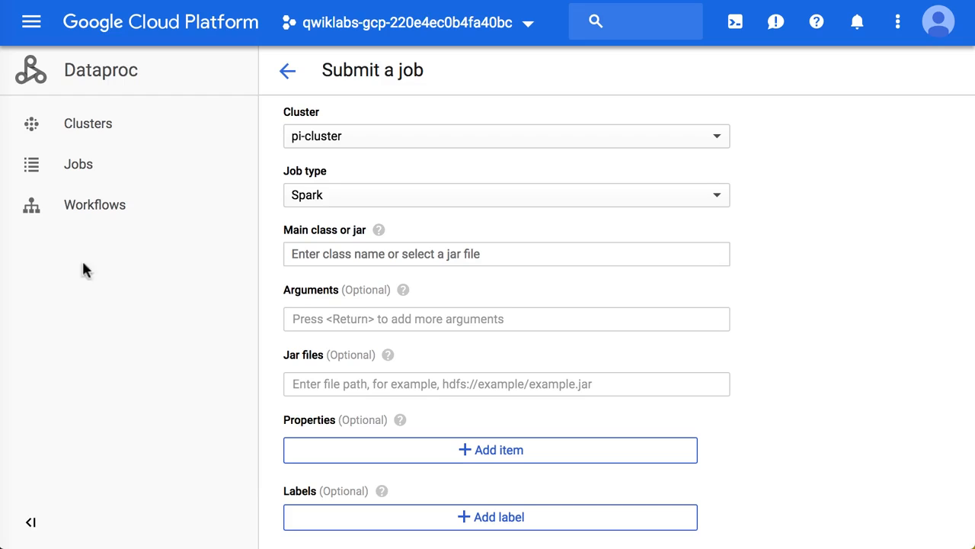
# Enter org.apache.spark.examples.SparkPi as the job's main class.
pyautogui.click(335, 254)
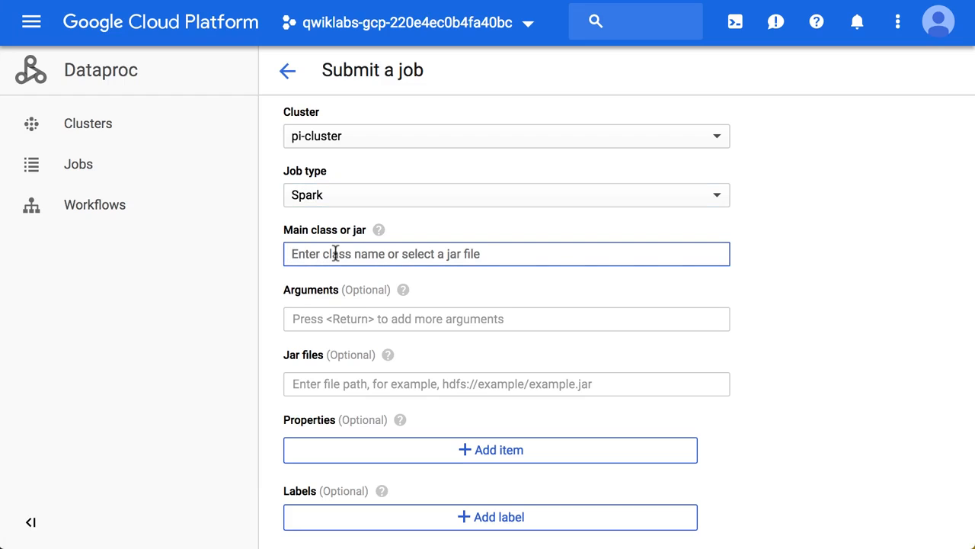
pyautogui.write('org.apache.spark.examples.SparkPi')
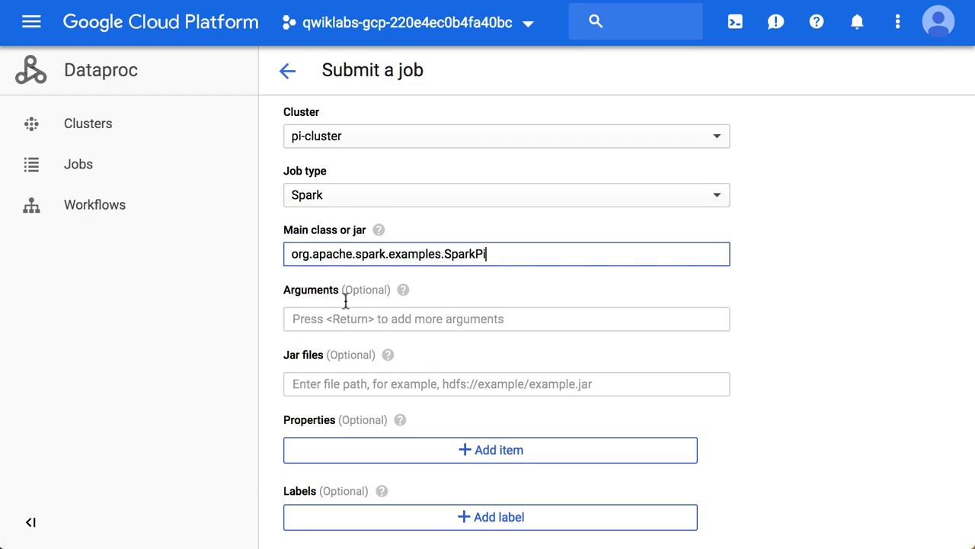
pyautogui.scroll(-2, 348, 310)
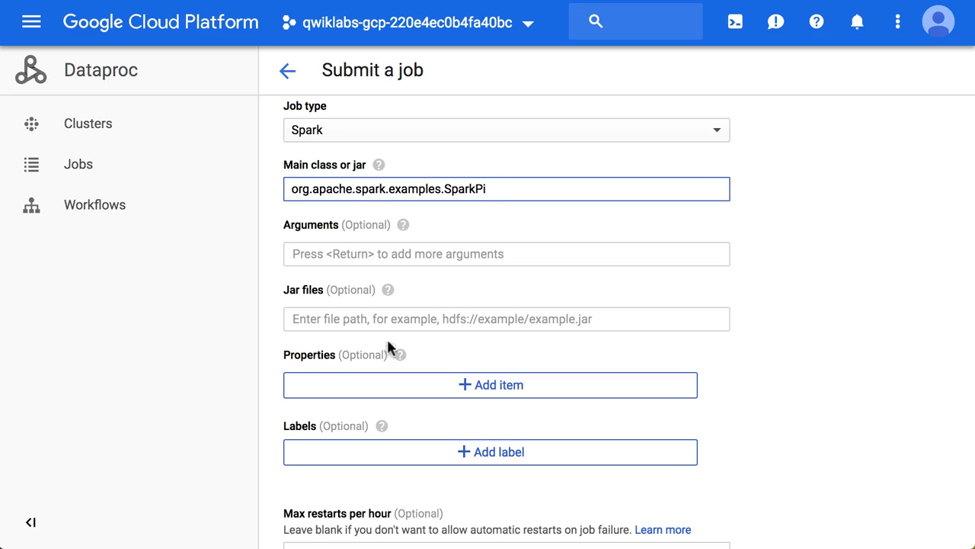
pyautogui.scroll(-2, 432, 349)
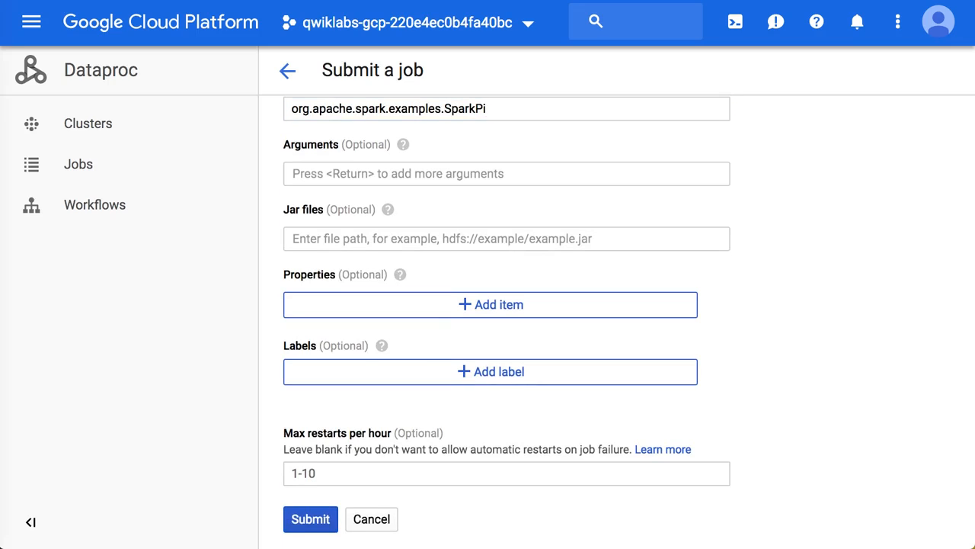
# Add file:///usr/lib/spark/examples/jars/spark-examples.jar as the job's jar file.
pyautogui.click(405, 236)
pyautogui.write('file:///usr/lib/spark/examples/jars/spark-examples.jar')
pyautogui.scroll(-1, 634, 301)
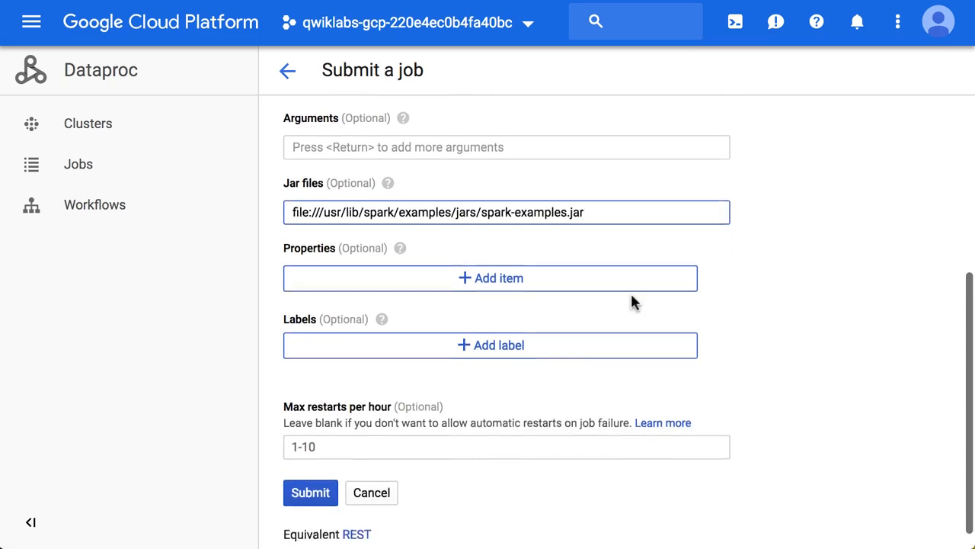
# Add 1000 as the job's argument.
pyautogui.scroll(1, 521, 192)
pyautogui.click(504, 162)
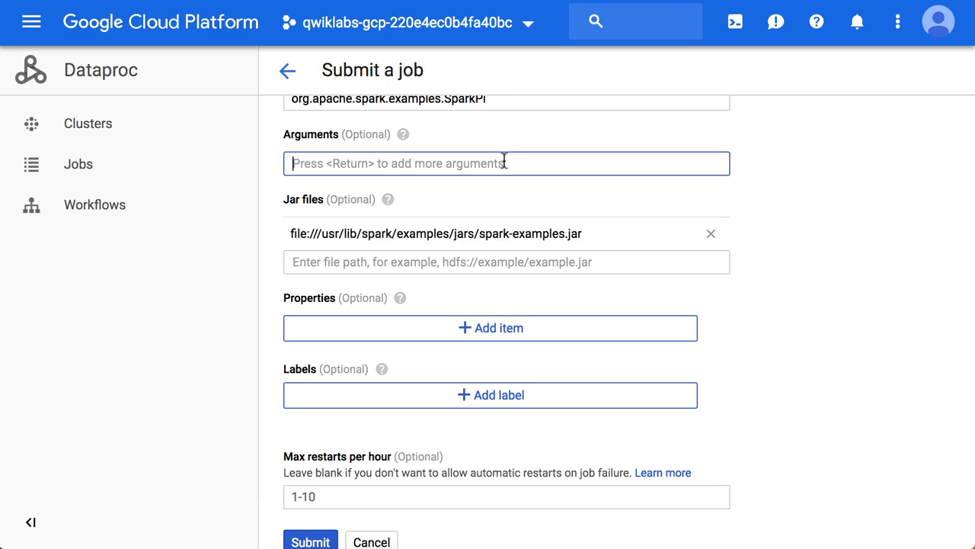
pyautogui.write('1000')
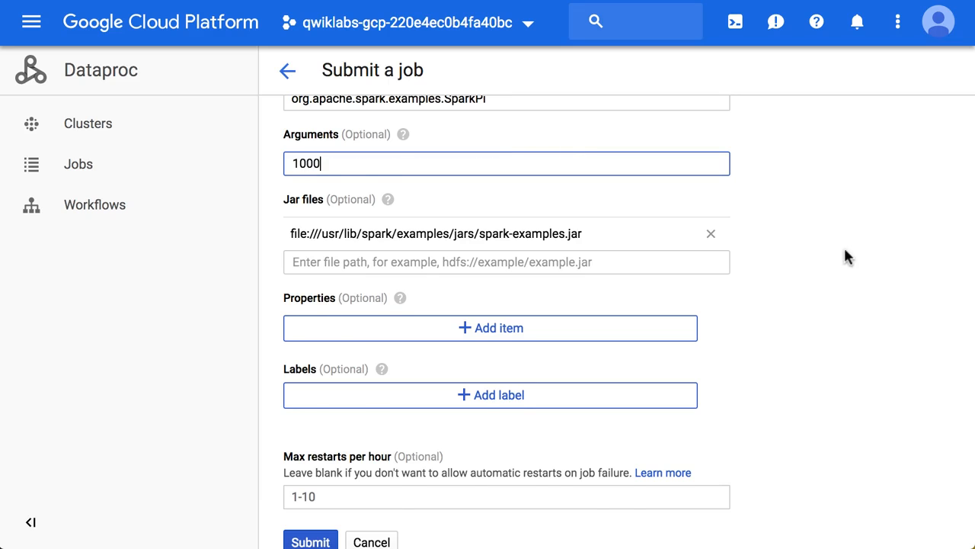
pyautogui.press('Return')
pyautogui.scroll(-1, 679, 279)
pyautogui.scroll(1, 679, 282)
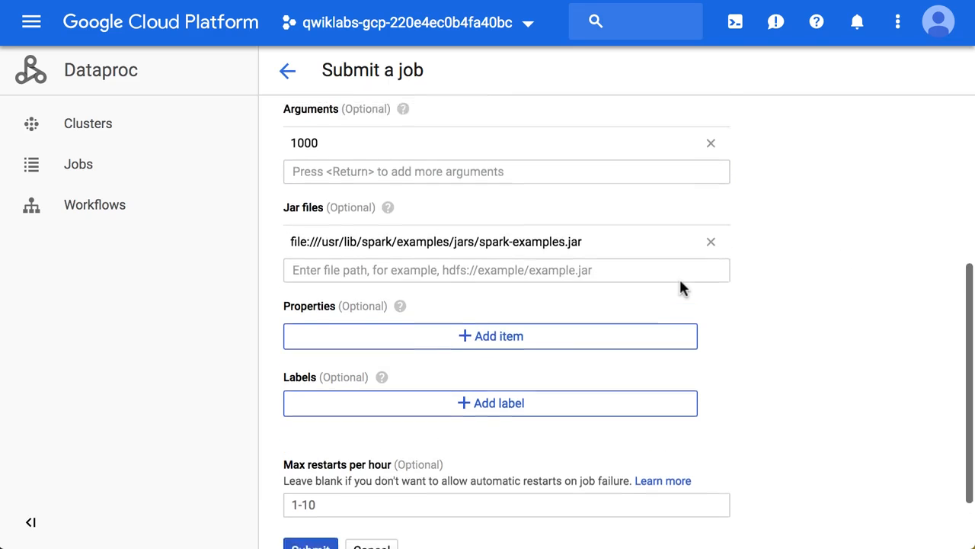
pyautogui.scroll(1, 681, 287)
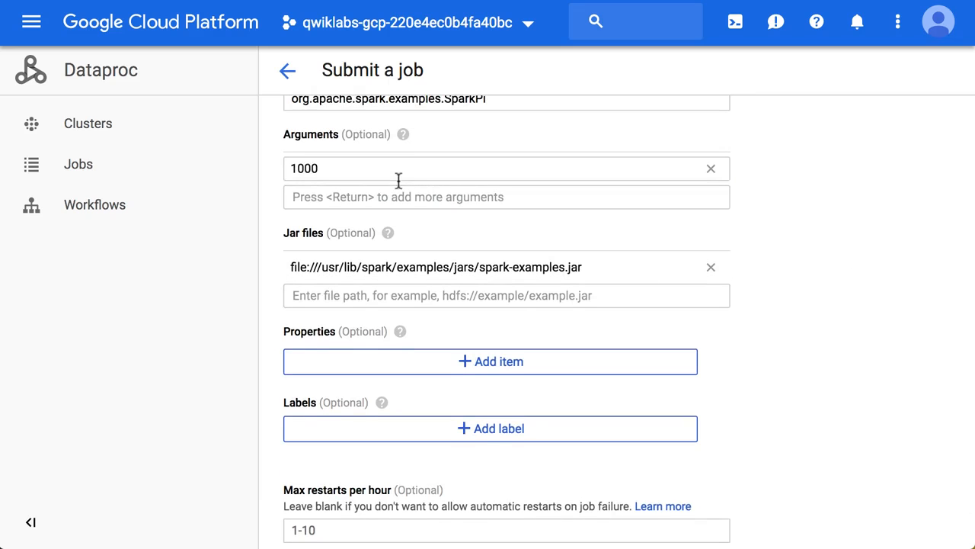
# Leave the job's properties, labels and max restarts per hour empty and submit the job.
pyautogui.scroll(-1, 399, 181)
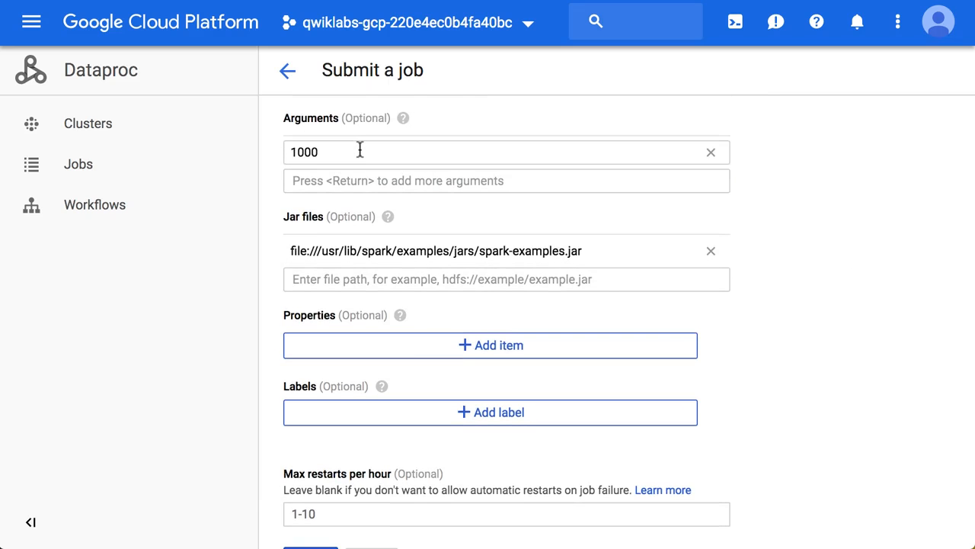
pyautogui.scroll(-3, 361, 244)
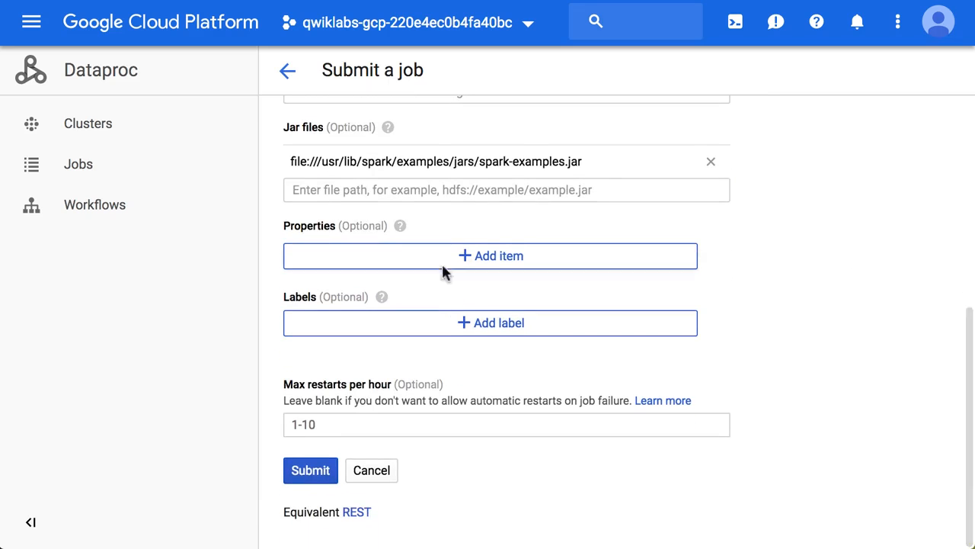
pyautogui.click(312, 471)
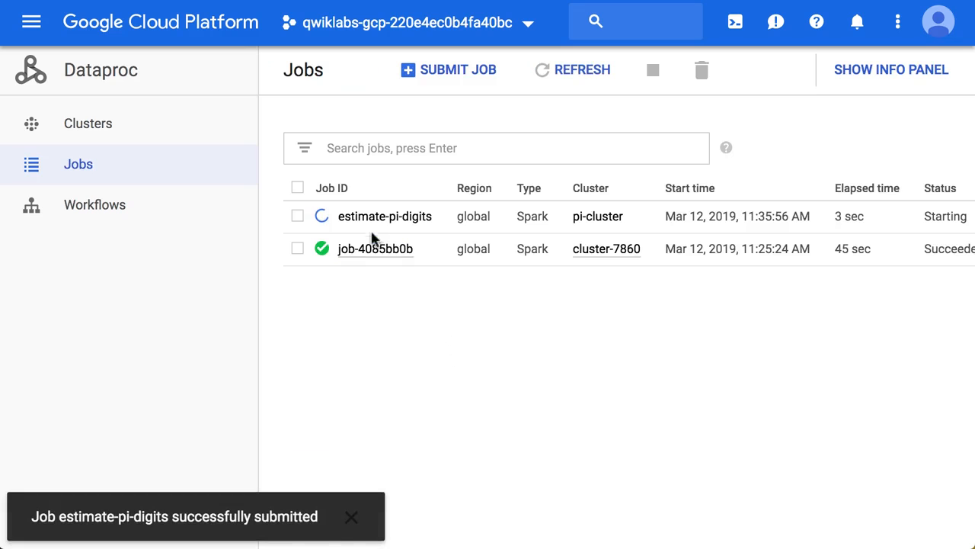
# Open the details of pi-cluster and examine its monitoring charts, from YARN memory through CPU utilization.
pyautogui.click(90, 134)
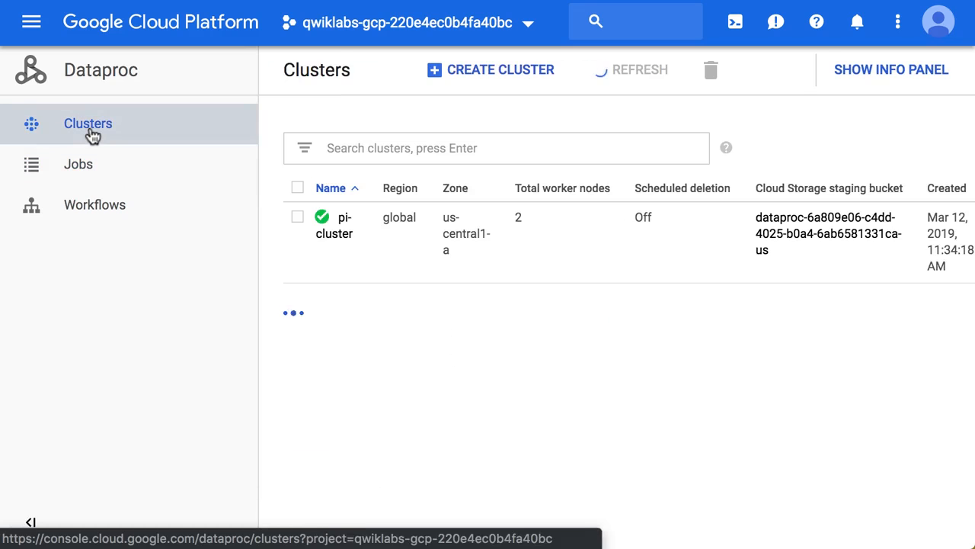
pyautogui.click(333, 237)
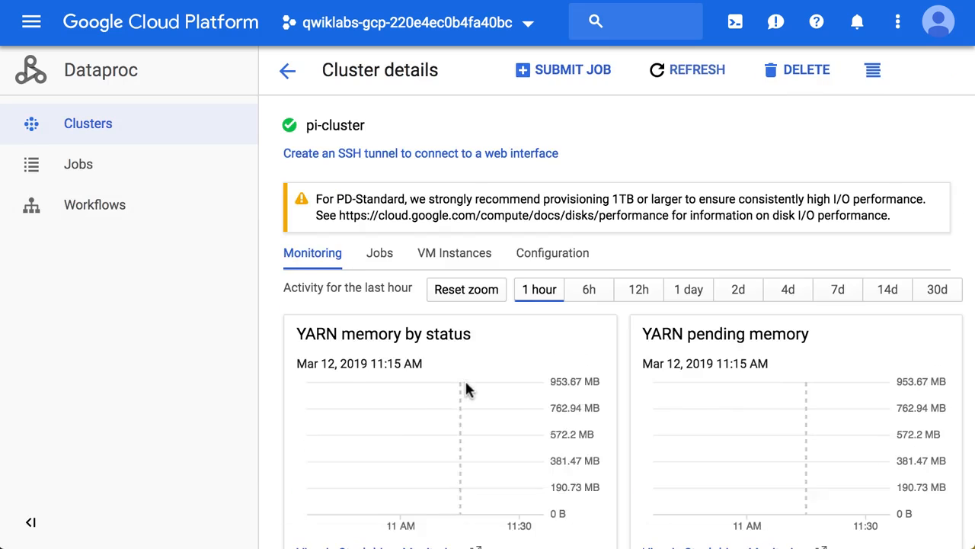
pyautogui.scroll(-3, 467, 394)
pyautogui.scroll(2, 468, 394)
pyautogui.scroll(-6, 467, 394)
pyautogui.scroll(-3, 466, 393)
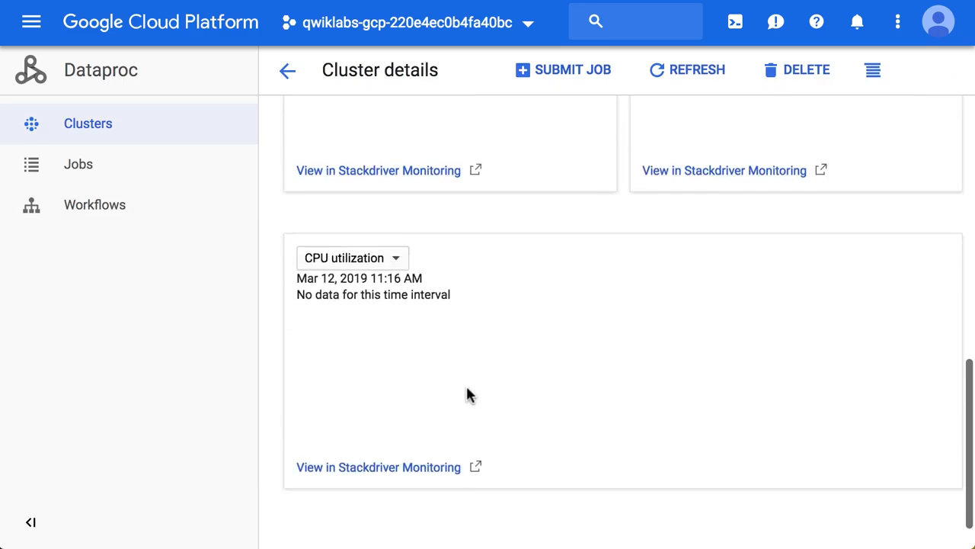
pyautogui.scroll(6, 520, 339)
pyautogui.scroll(5, 522, 340)
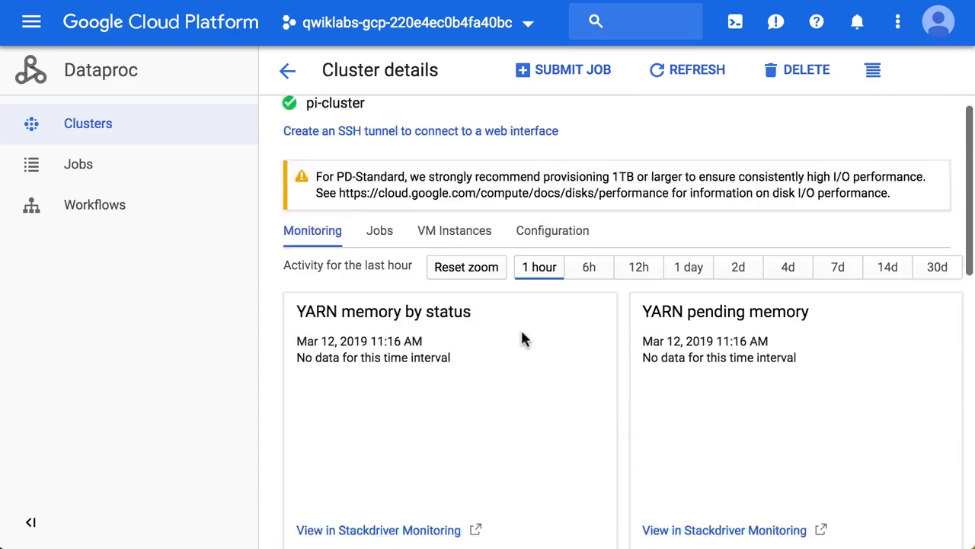
pyautogui.scroll(-1, 544, 387)
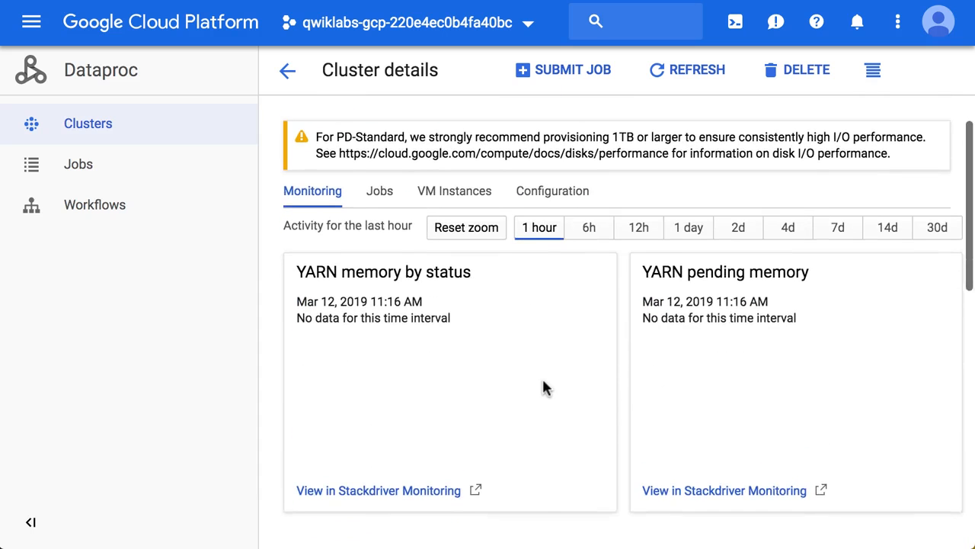
# Open the estimate-pi-digits job from the cluster's job list and turn on line wrapping for its output.
pyautogui.click(379, 194)
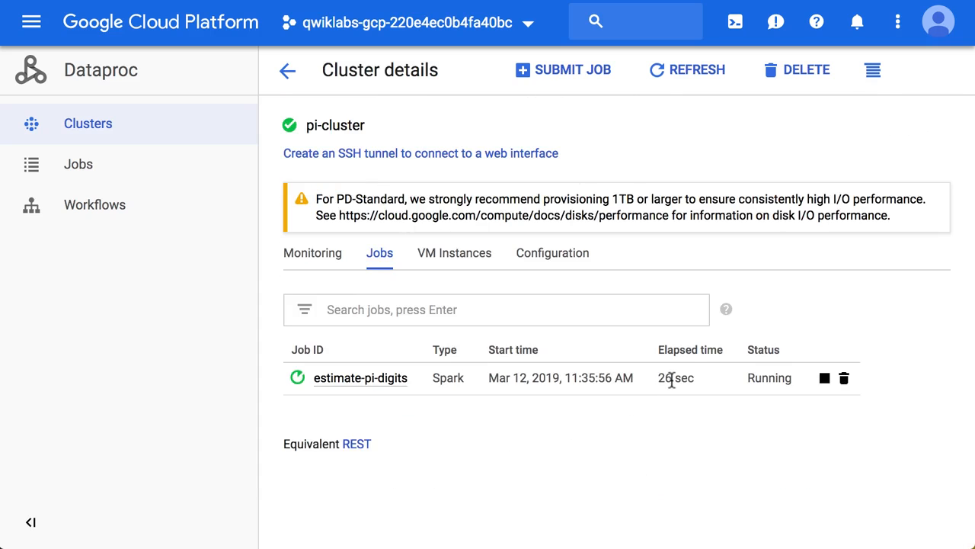
pyautogui.click(387, 385)
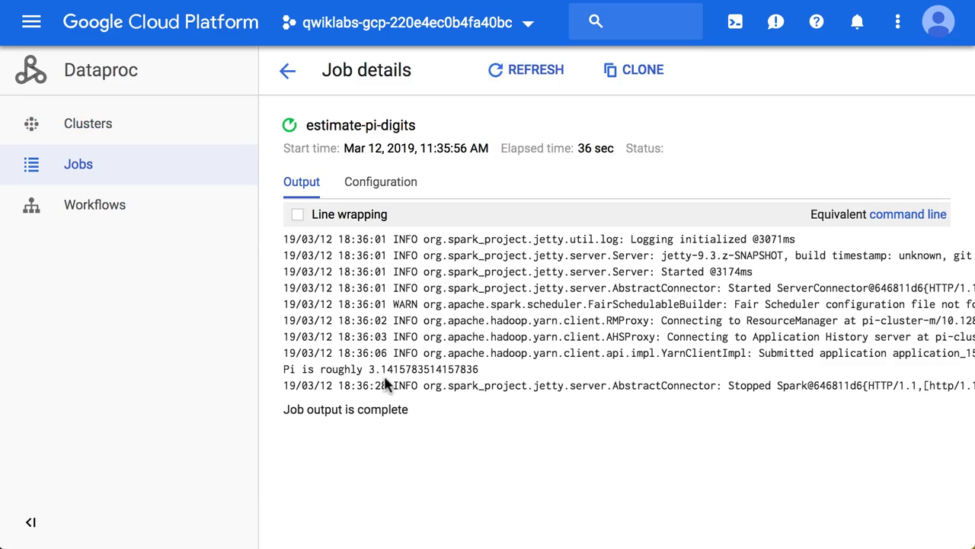
pyautogui.click(305, 219)
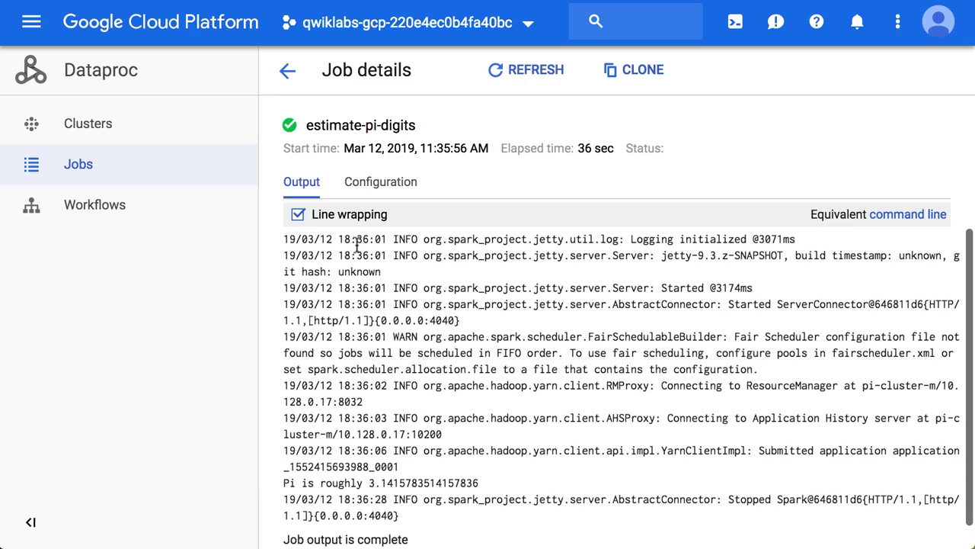
# Examine the job's output log, including the timestamps, the line with the estimate of pi and the final Spark stop entry.
pyautogui.moveTo(338, 240); pyautogui.dragTo(397, 239)
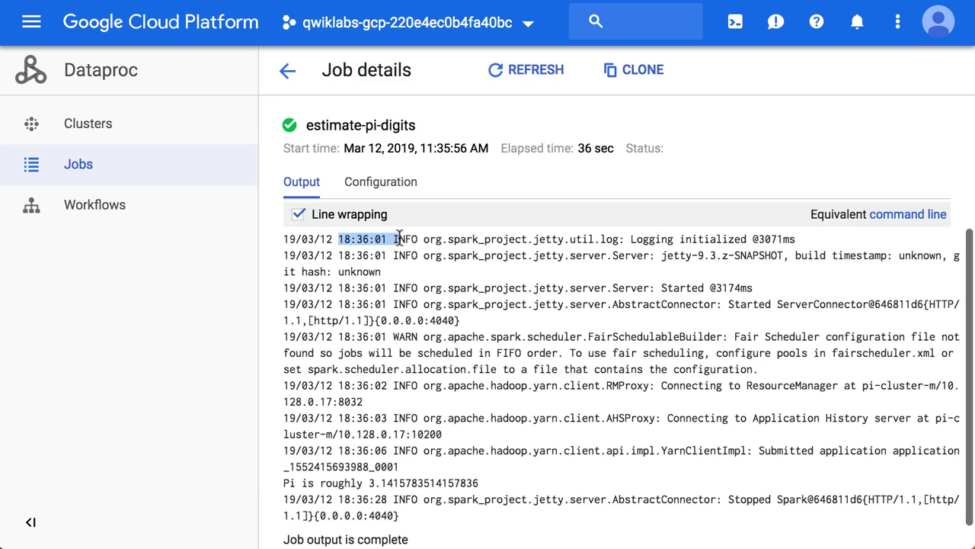
pyautogui.click(437, 256)
pyautogui.scroll(-1, 536, 302)
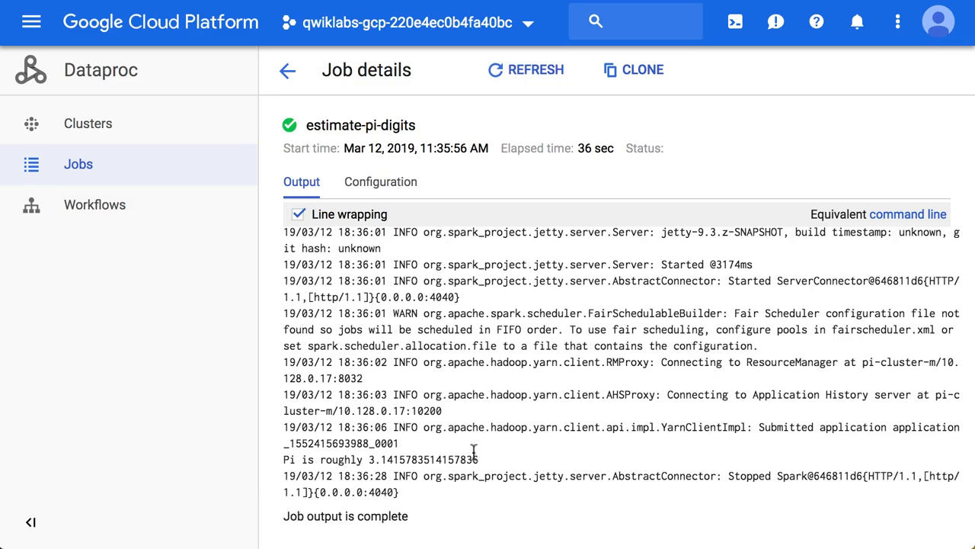
pyautogui.moveTo(479, 455); pyautogui.dragTo(287, 455)
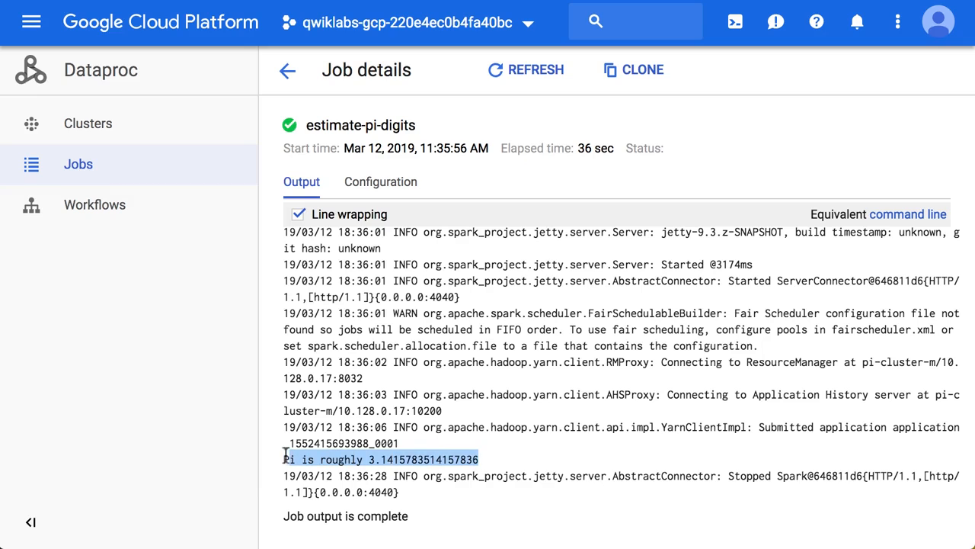
pyautogui.click(335, 460)
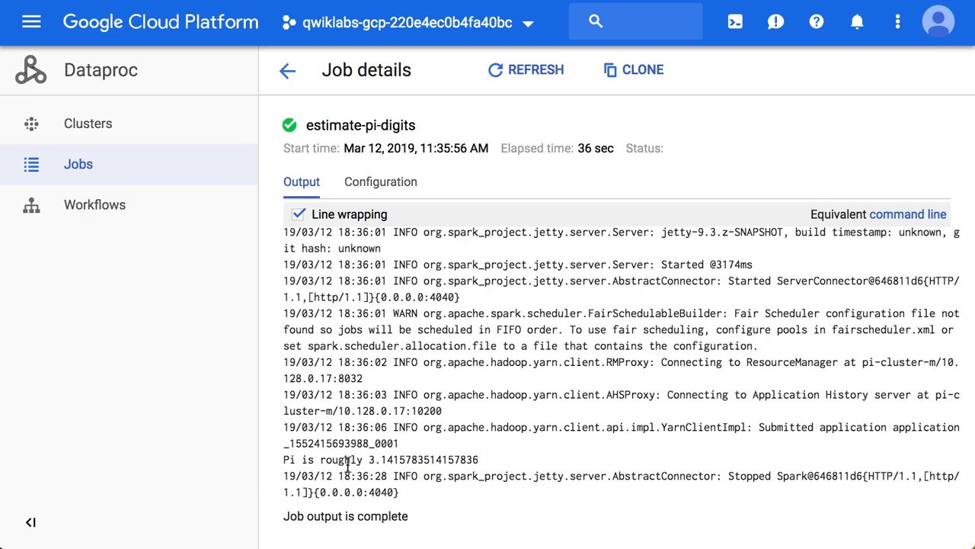
pyautogui.moveTo(478, 458); pyautogui.dragTo(280, 459)
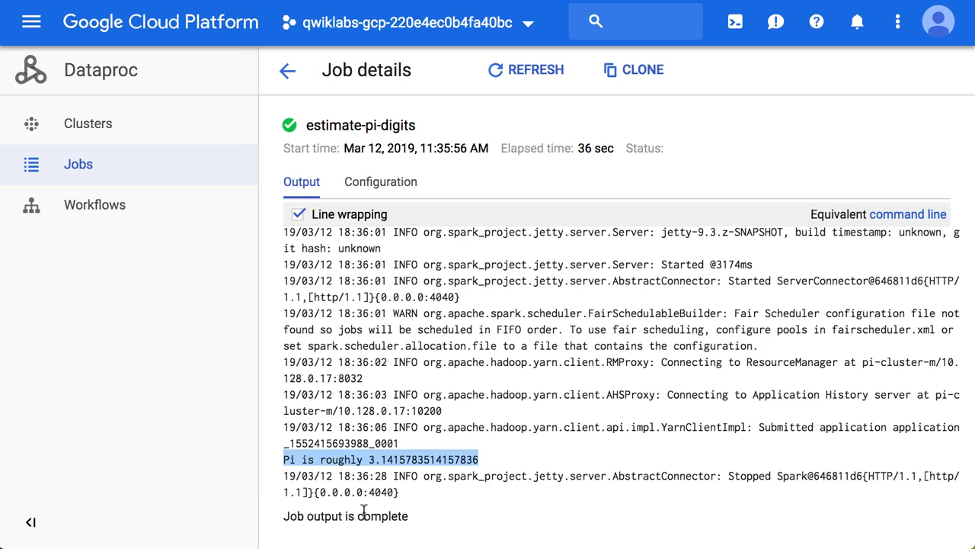
pyautogui.click(733, 476)
pyautogui.moveTo(732, 476); pyautogui.dragTo(806, 477)
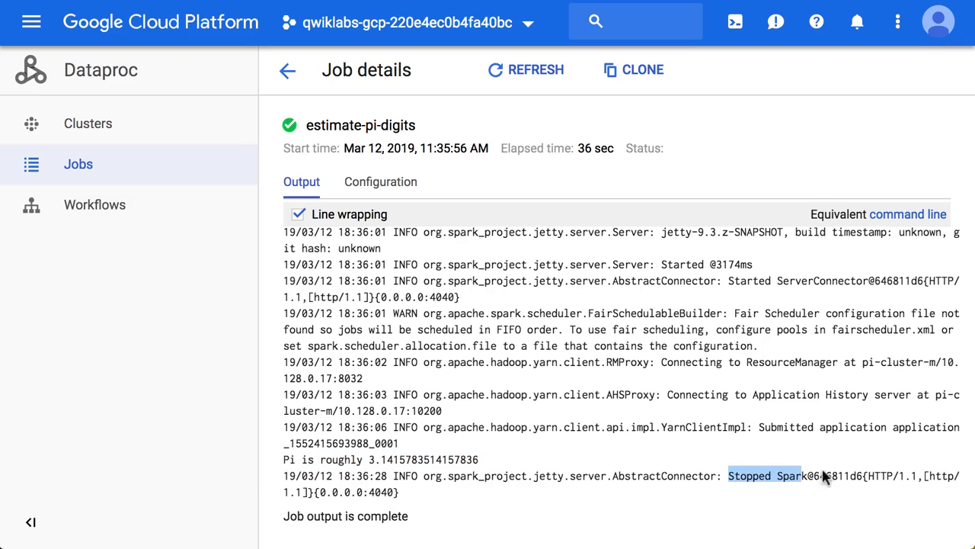
pyautogui.click(640, 430)
pyautogui.scroll(1, 423, 349)
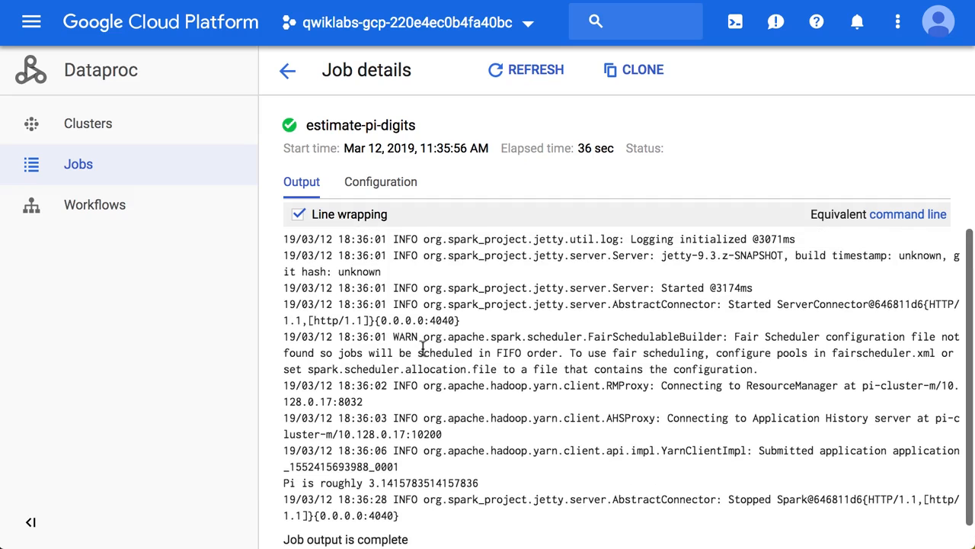
pyautogui.scroll(-1, 423, 349)
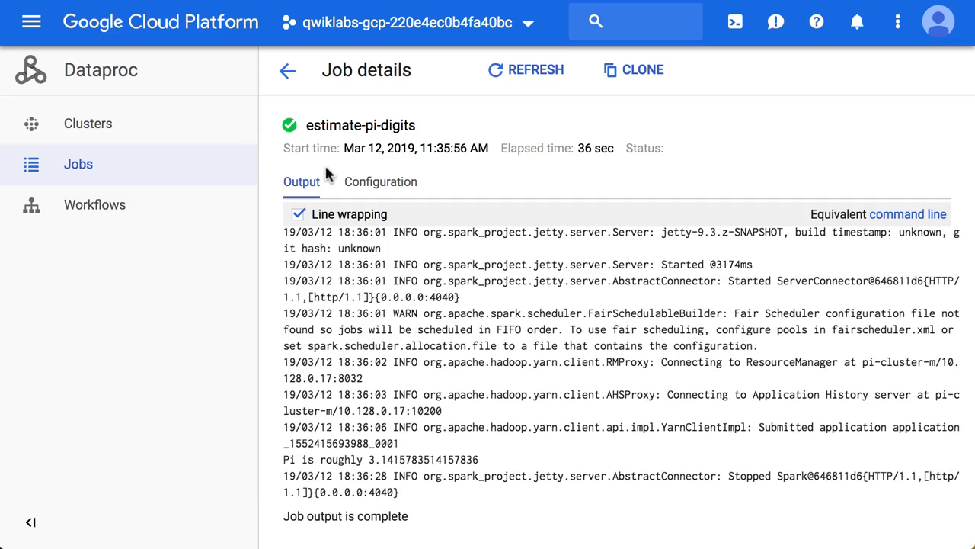
# Select pi-cluster in the cluster list and delete it, confirming the deletion.
pyautogui.click(156, 132)
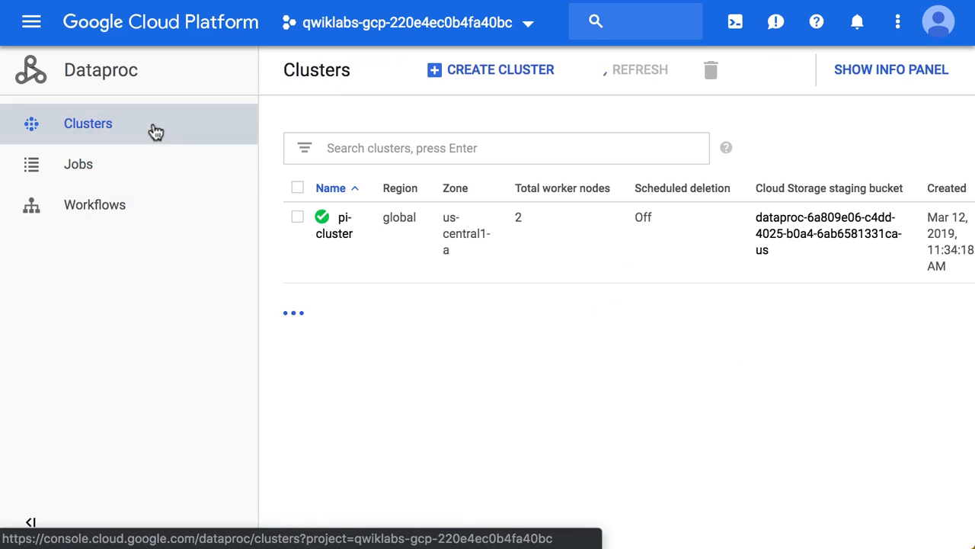
pyautogui.click(297, 217)
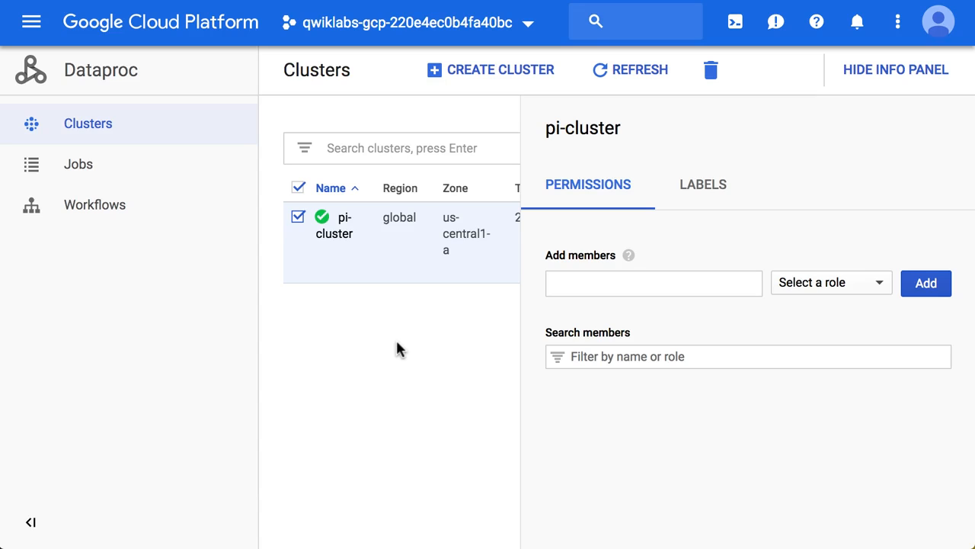
pyautogui.click(717, 80)
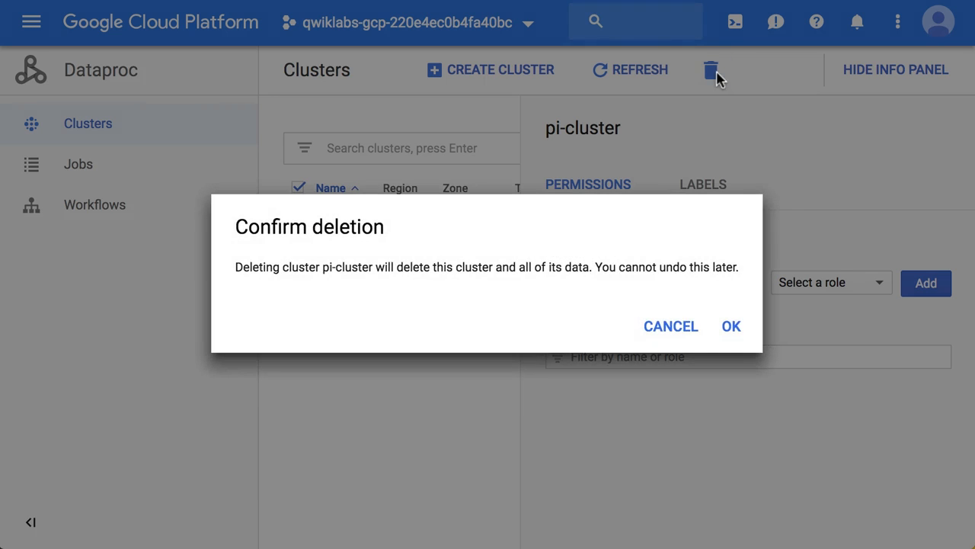
pyautogui.click(734, 339)
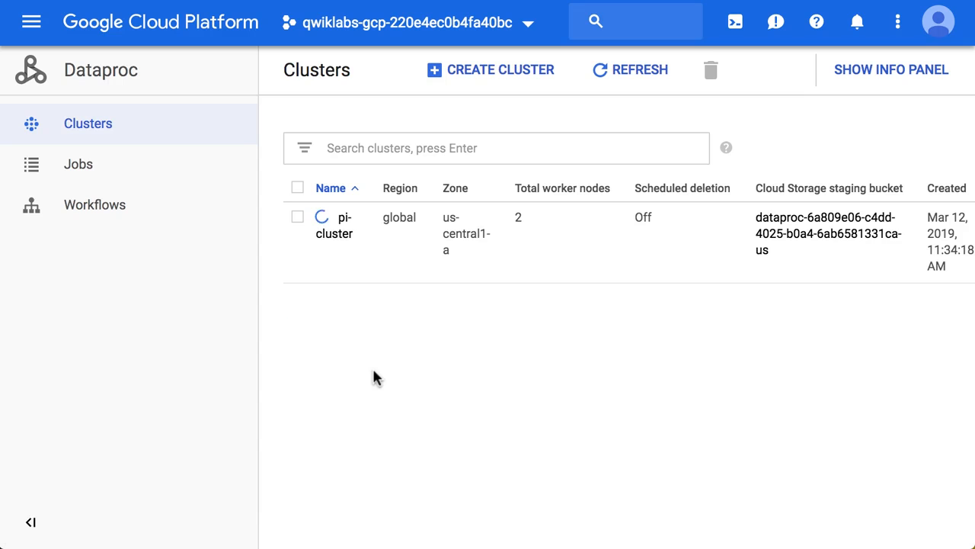
# Check the status of the submitted jobs, and return to the cluster list to check on pi-cluster.
pyautogui.click(180, 183)
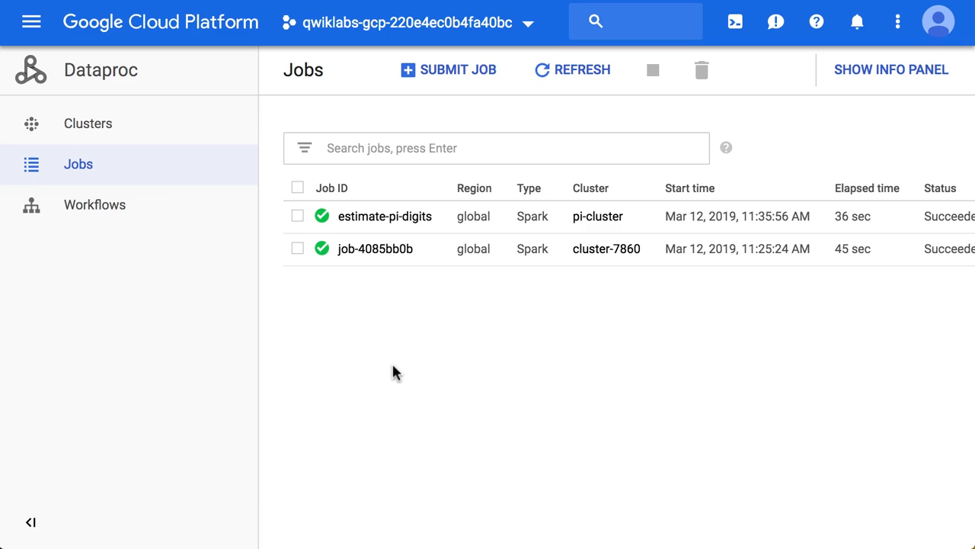
pyautogui.click(151, 121)
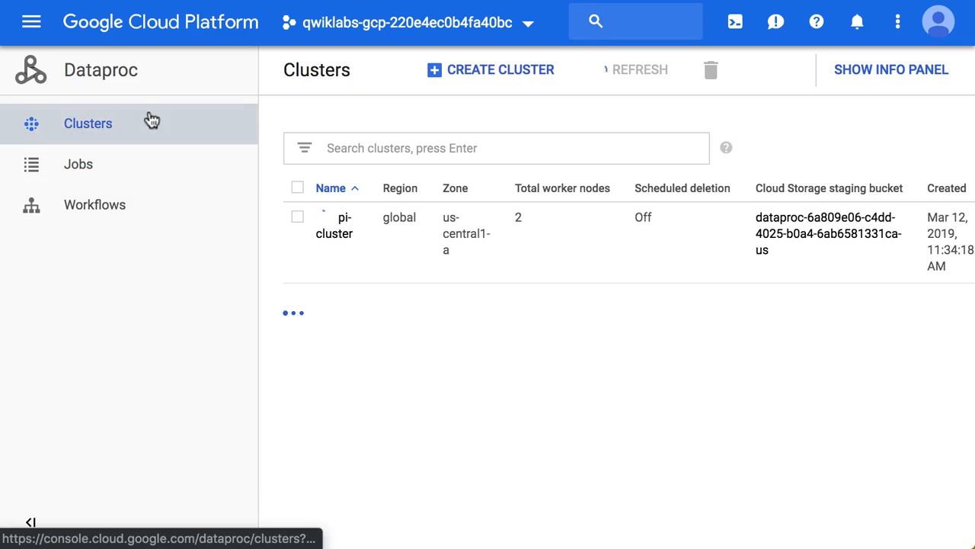